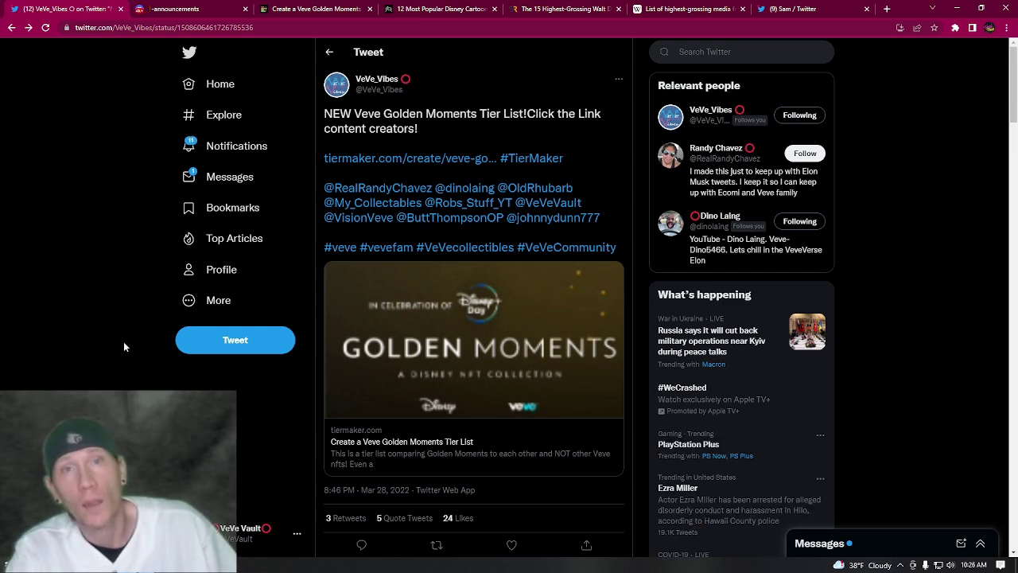
Step: Add a new tier row directly below the D tier
{"action": "scroll", "coordinate": [124, 346], "scroll_direction": "down", "scroll_amount": 3}
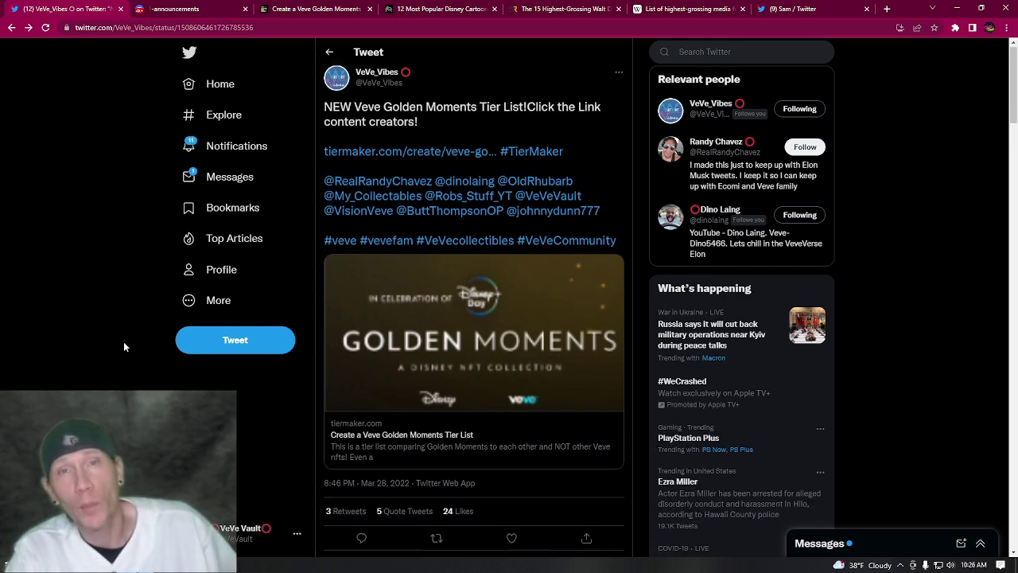
{"action": "scroll", "coordinate": [123, 342], "scroll_direction": "down", "scroll_amount": 3}
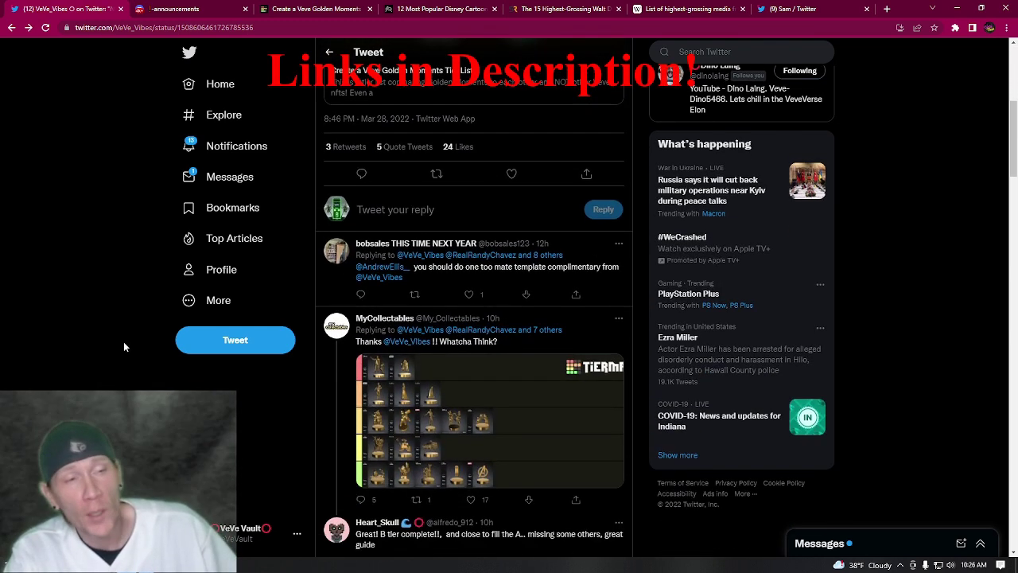
{"action": "scroll", "coordinate": [123, 342], "scroll_direction": "down", "scroll_amount": 4}
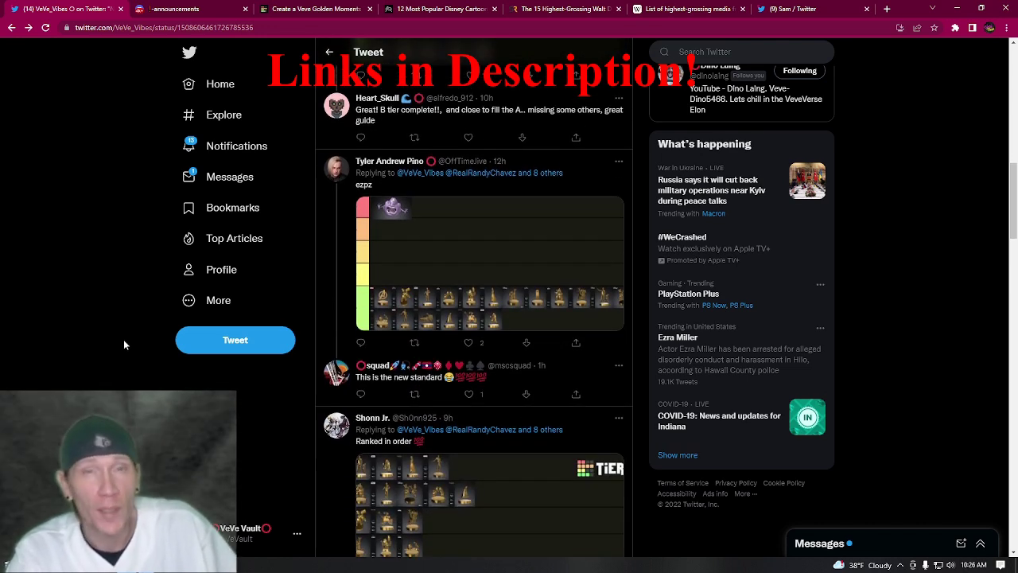
{"action": "scroll", "coordinate": [123, 344], "scroll_direction": "down", "scroll_amount": 1}
{"action": "scroll", "coordinate": [123, 344], "scroll_direction": "down", "scroll_amount": 3}
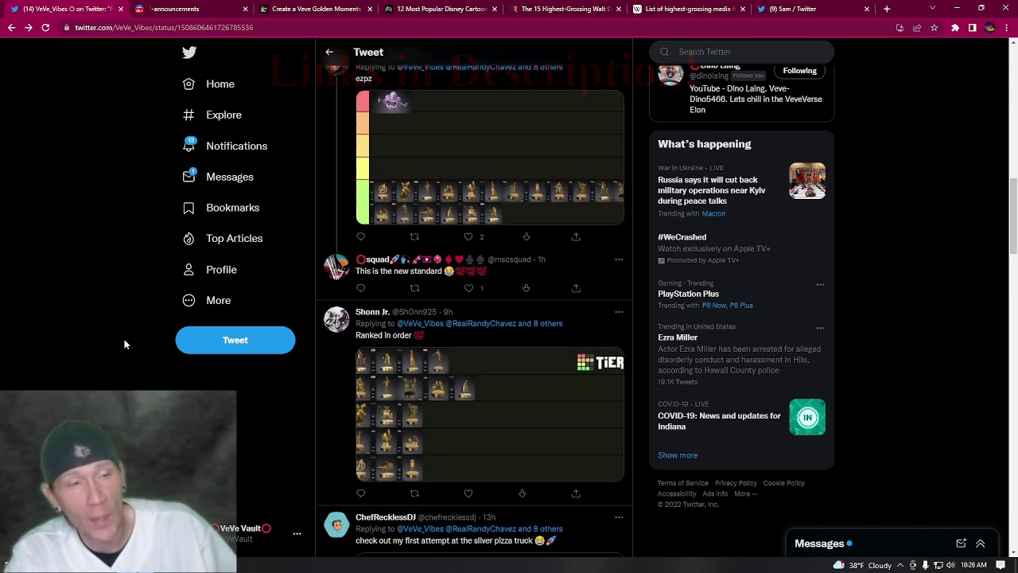
{"action": "scroll", "coordinate": [123, 343], "scroll_direction": "down", "scroll_amount": 6}
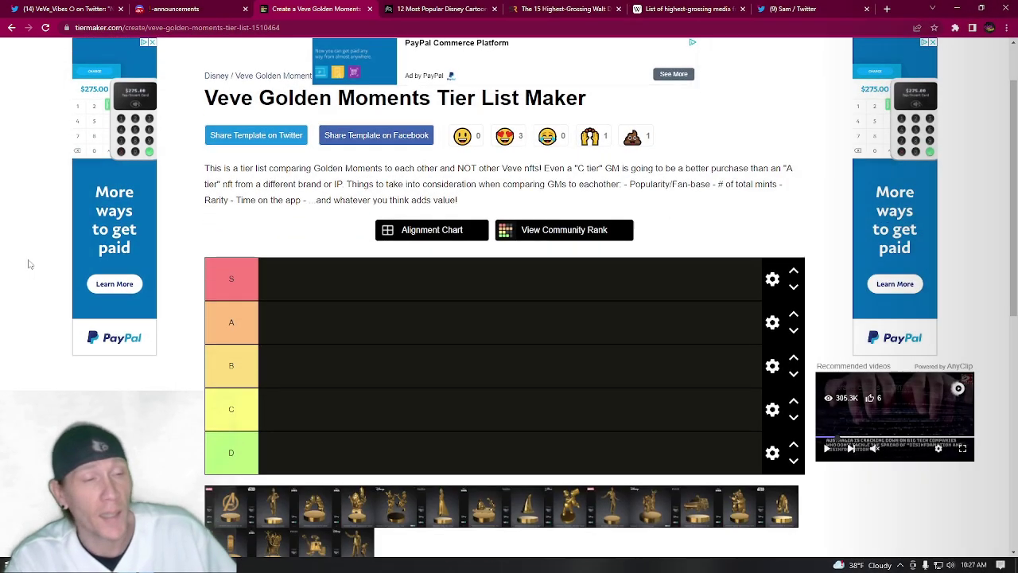
{"action": "scroll", "coordinate": [29, 264], "scroll_direction": "down", "scroll_amount": 1}
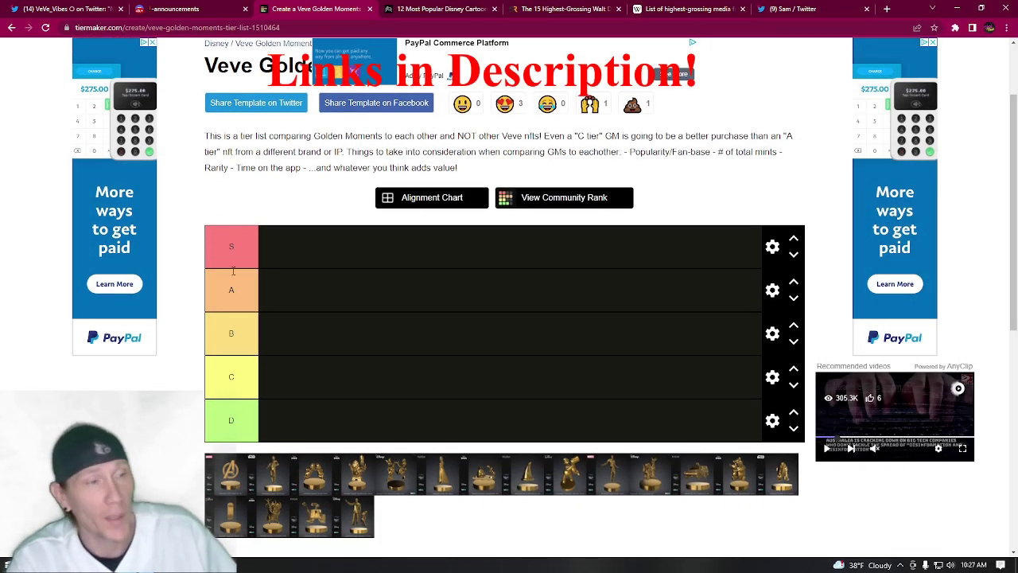
{"action": "scroll", "coordinate": [481, 350], "scroll_direction": "down", "scroll_amount": 2}
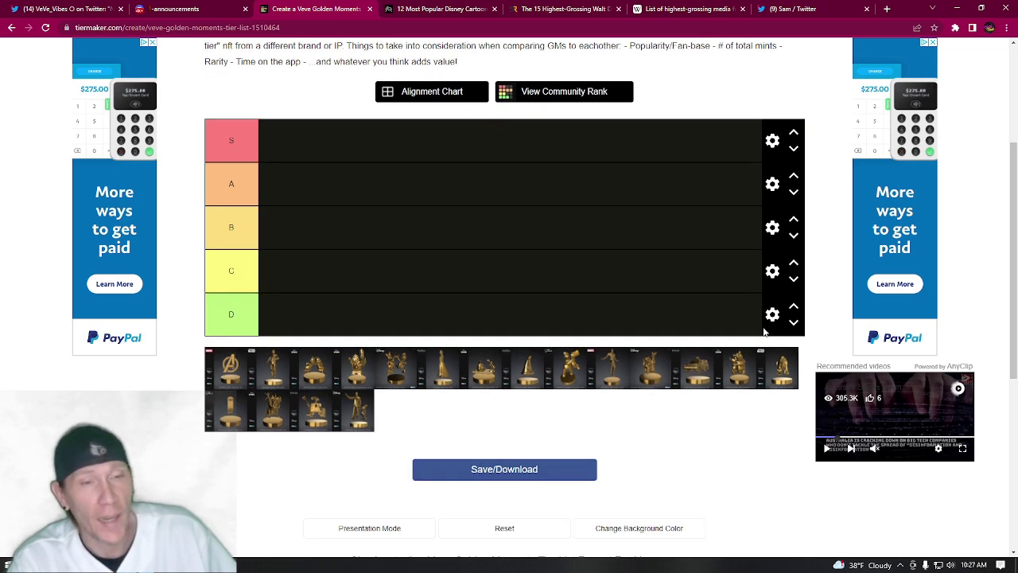
{"action": "left_click", "coordinate": [771, 315]}
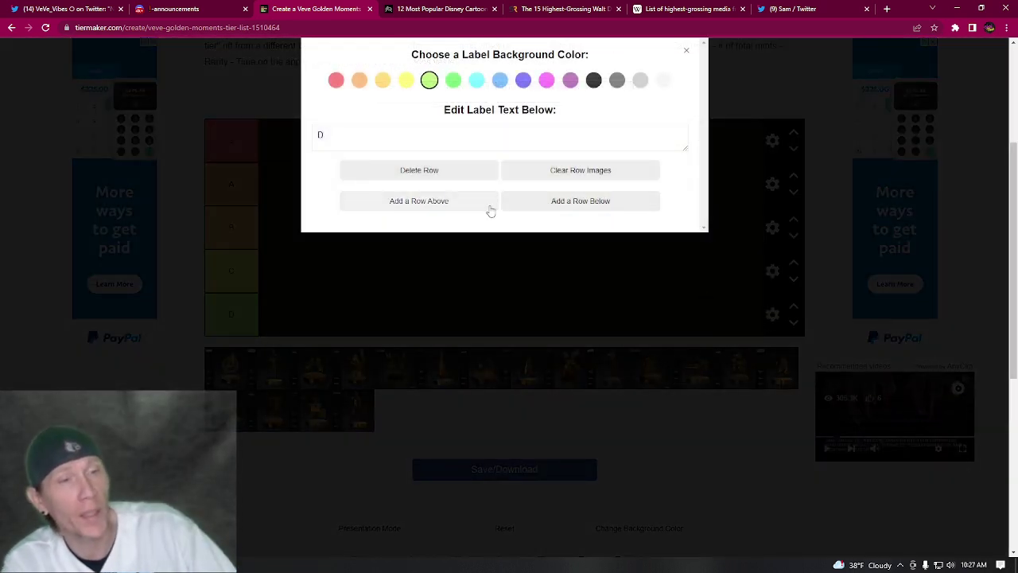
{"action": "left_click", "coordinate": [558, 209]}
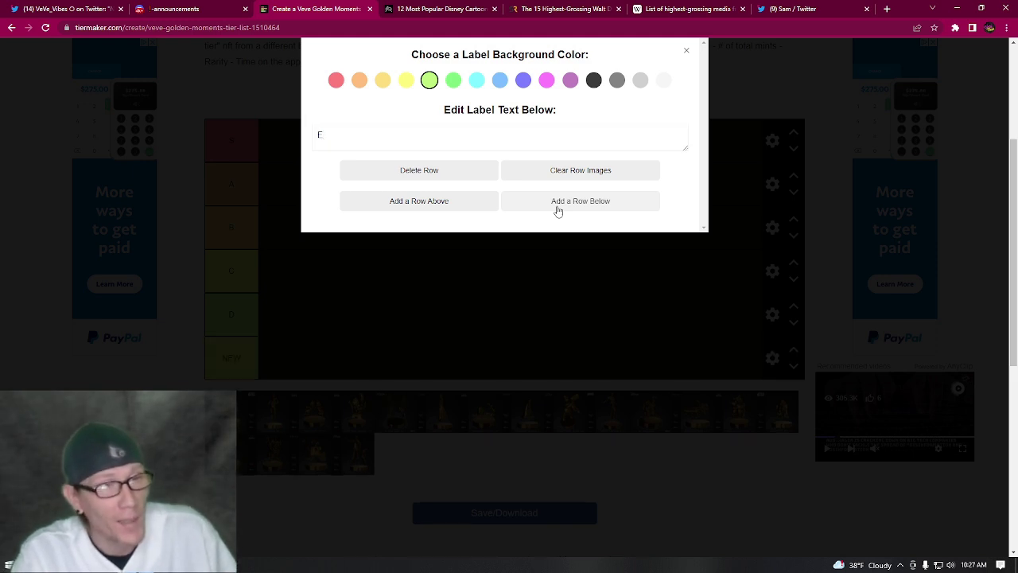
Step: Label the new bottom tier F and give it a cyan background
{"action": "left_click", "coordinate": [687, 50]}
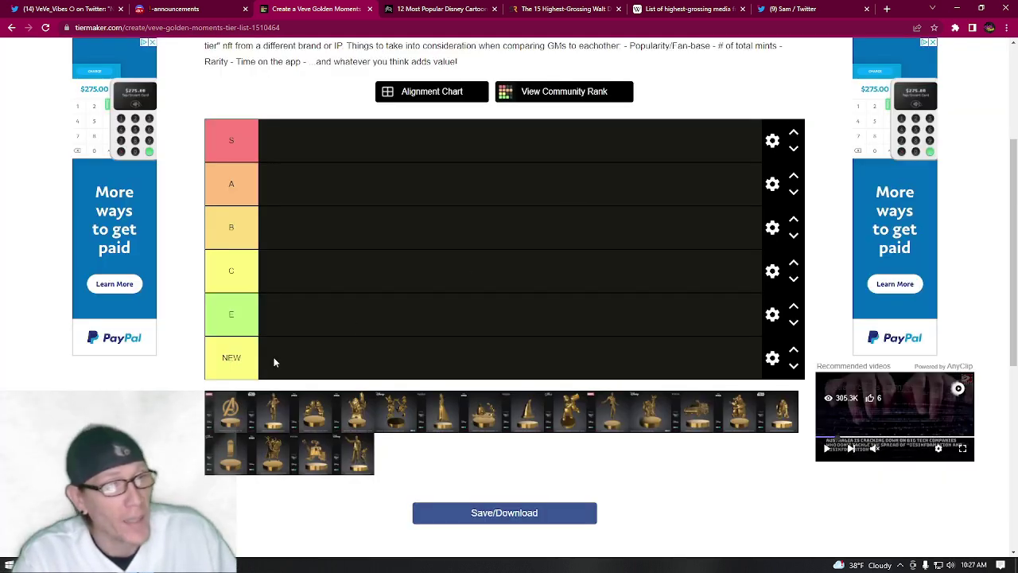
{"action": "left_click", "coordinate": [274, 362]}
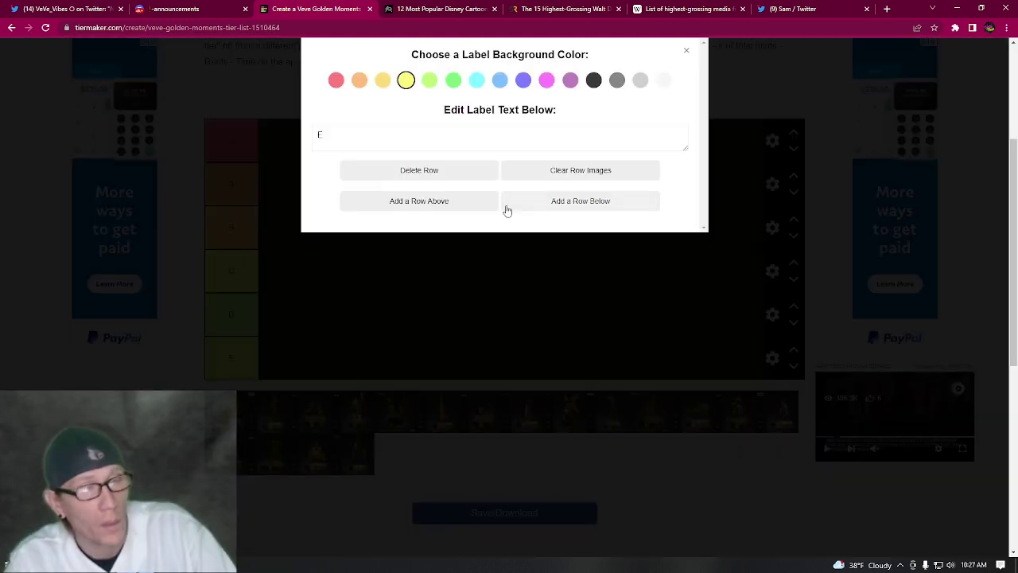
{"action": "left_click", "coordinate": [477, 80]}
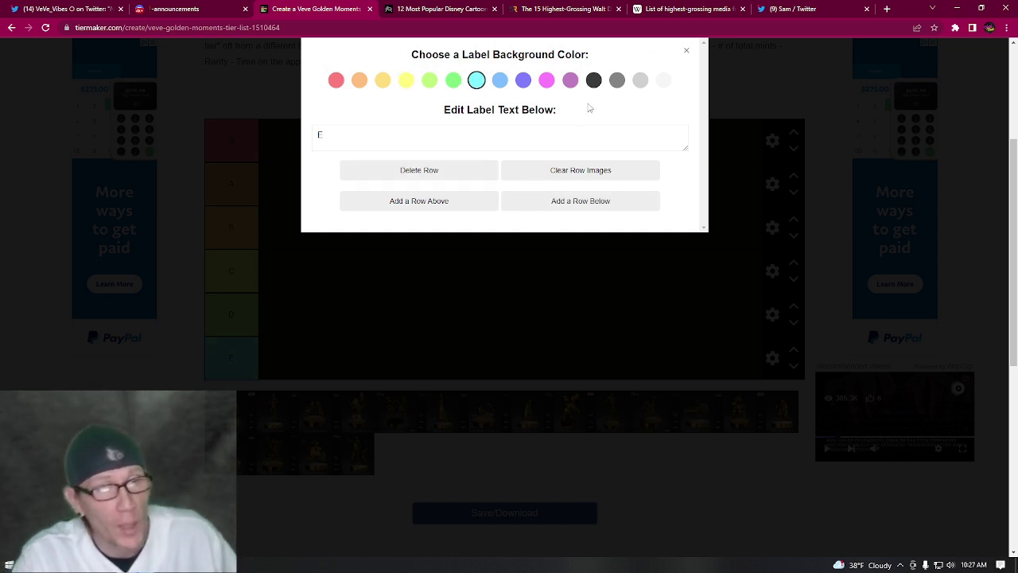
{"action": "left_click", "coordinate": [686, 51]}
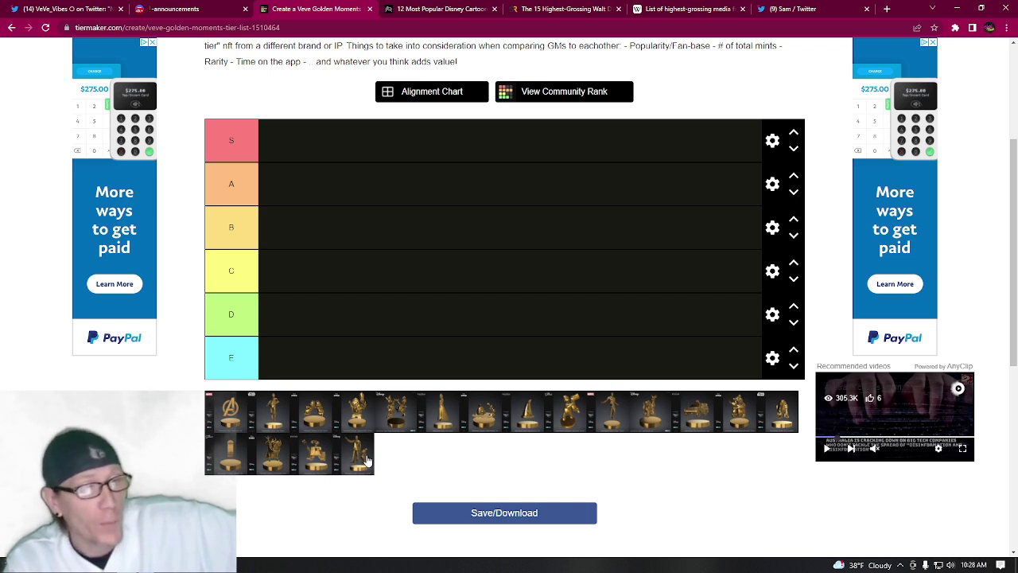
Step: Place one statue in S, a Star Wars statue in A, and another statue in B
{"action": "left_click_drag", "start_coordinate": [368, 461], "coordinate": [296, 145]}
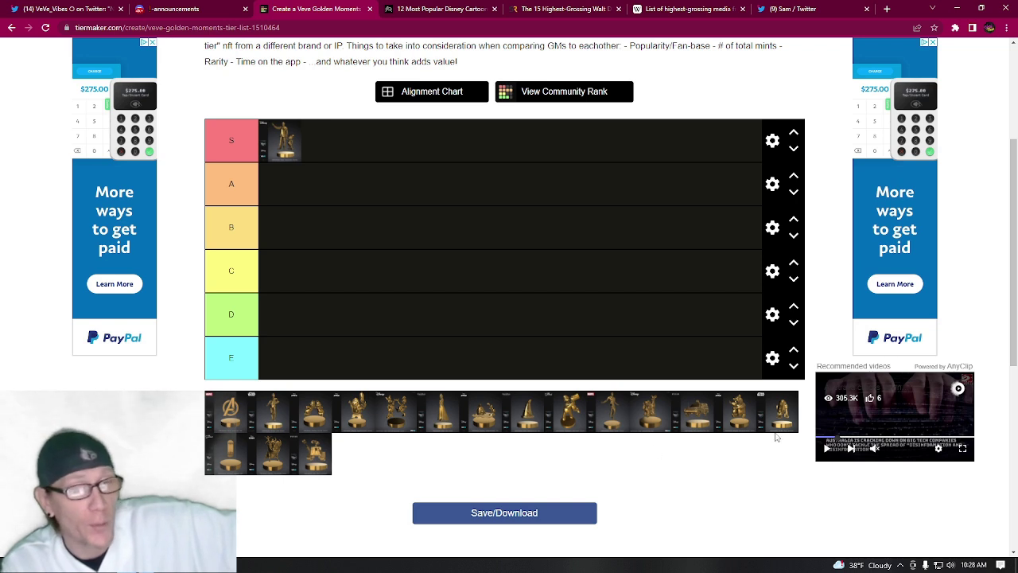
{"action": "left_click_drag", "start_coordinate": [782, 415], "coordinate": [285, 191]}
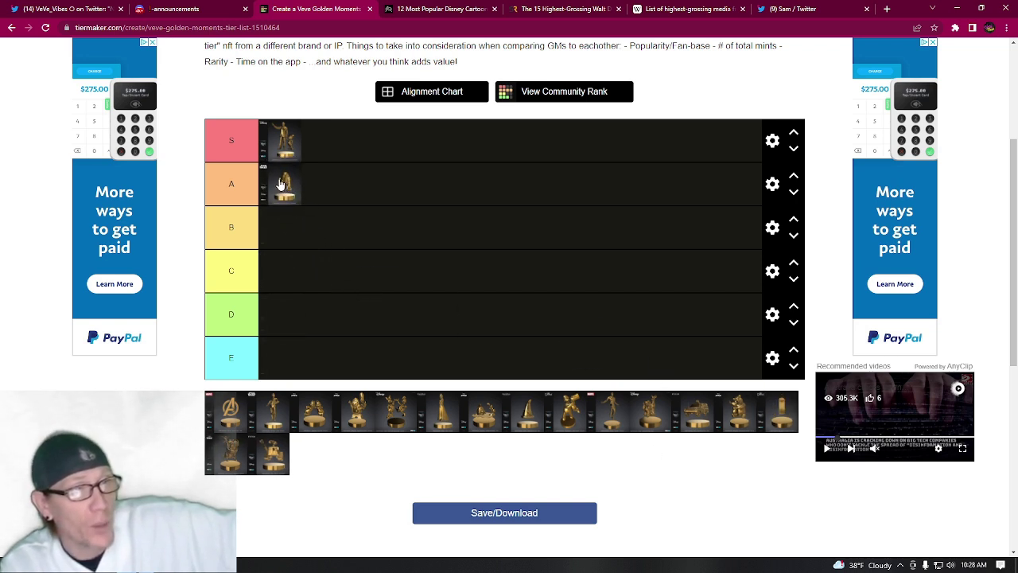
{"action": "left_click_drag", "start_coordinate": [269, 411], "coordinate": [281, 226]}
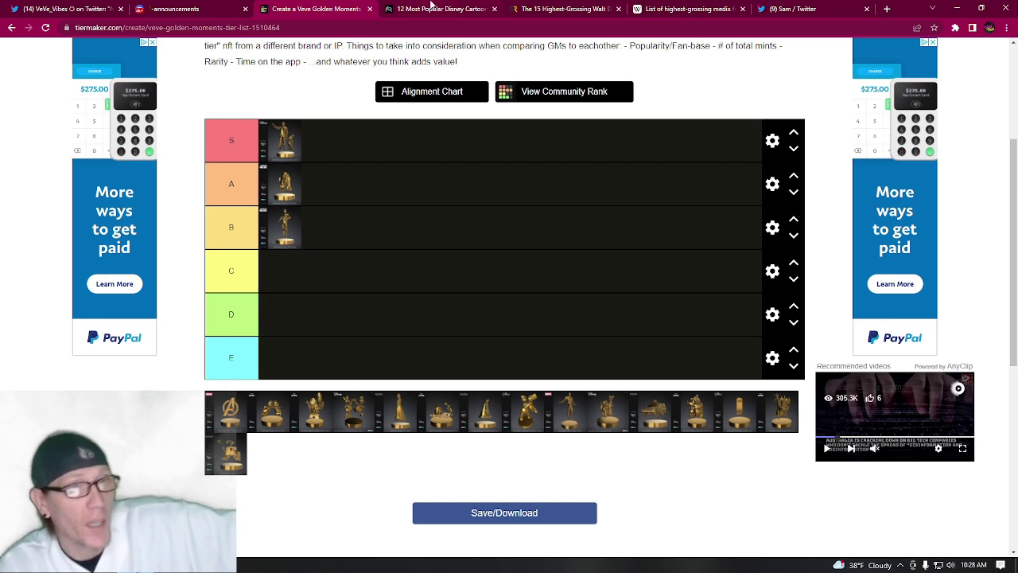
{"action": "left_click", "coordinate": [431, 7]}
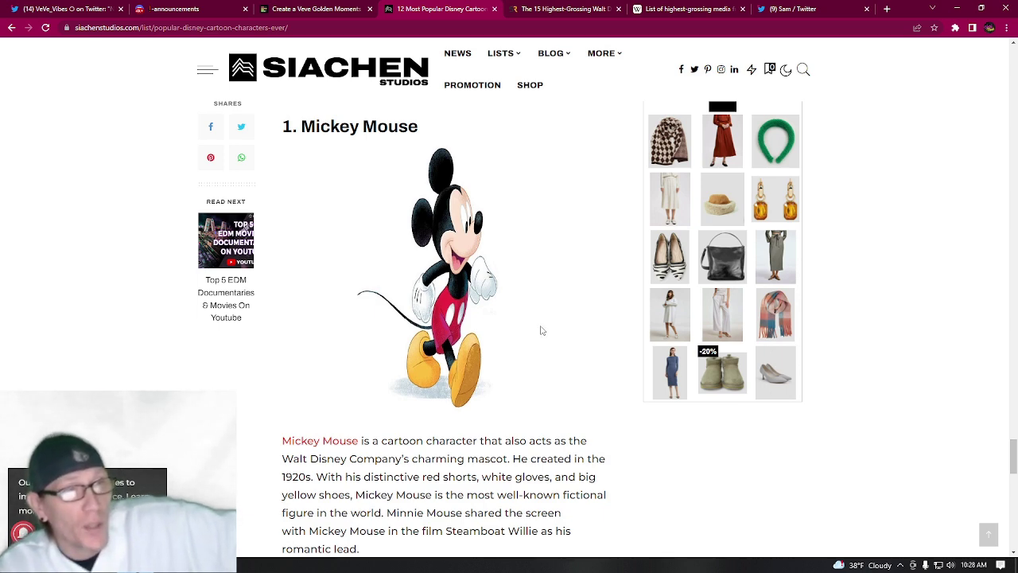
Step: Read the Siachen Studios character list back up to '12. Dory', then open the highest-grossing Disney films article
{"action": "scroll", "coordinate": [541, 330], "scroll_direction": "up", "scroll_amount": 6}
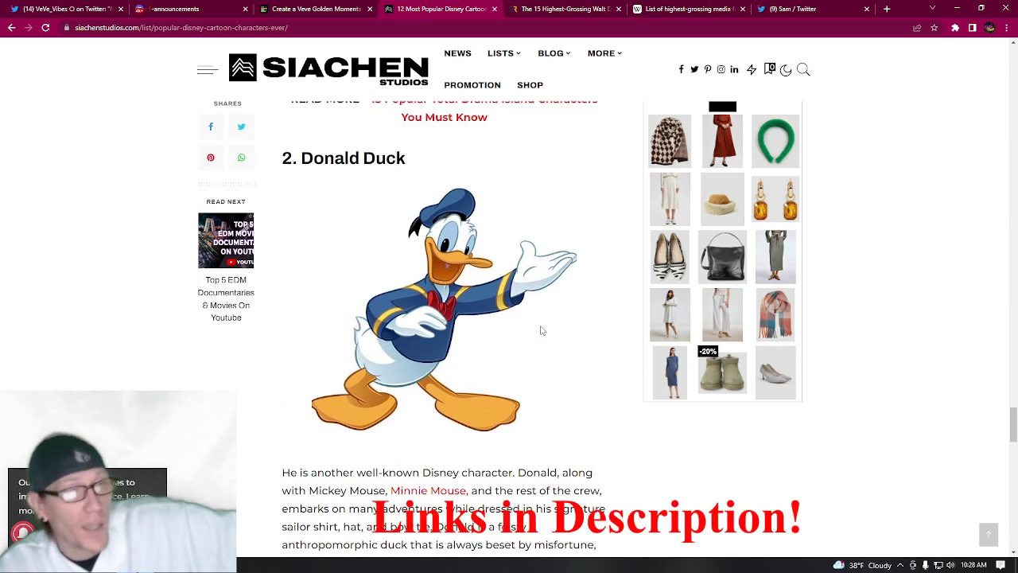
{"action": "scroll", "coordinate": [541, 330], "scroll_direction": "up", "scroll_amount": 3}
{"action": "scroll", "coordinate": [541, 330], "scroll_direction": "up", "scroll_amount": 6}
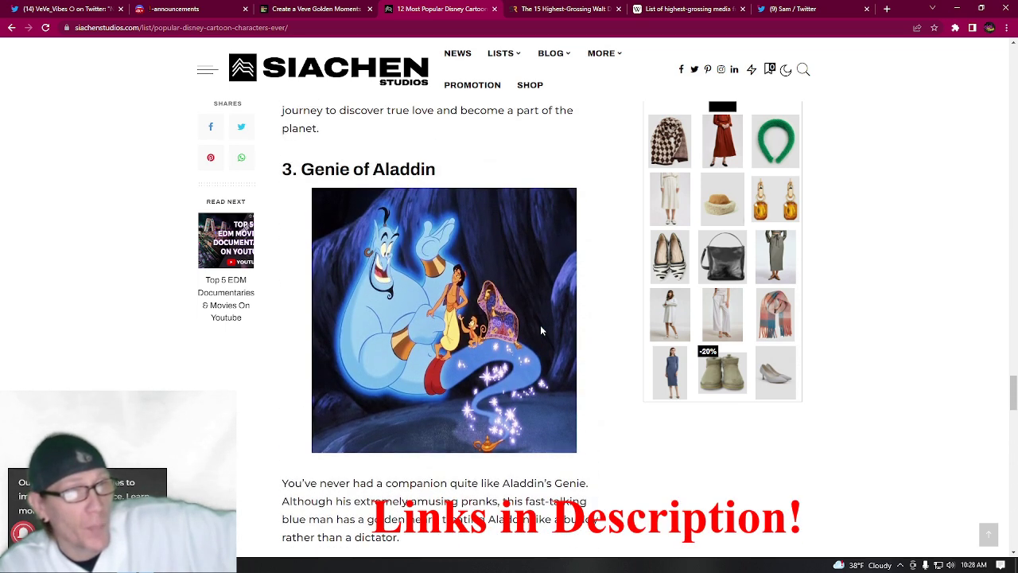
{"action": "scroll", "coordinate": [540, 329], "scroll_direction": "up", "scroll_amount": 3}
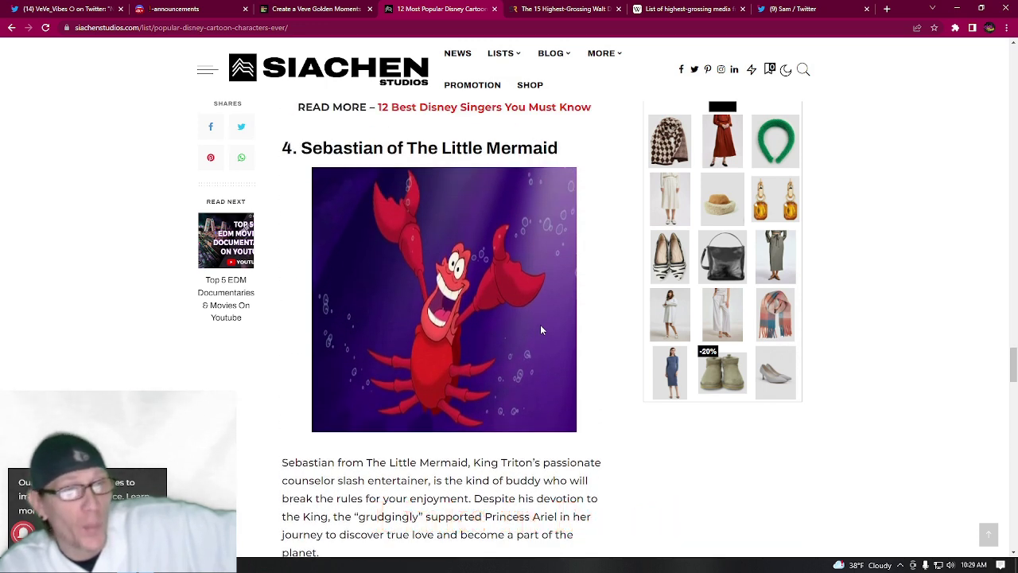
{"action": "scroll", "coordinate": [540, 329], "scroll_direction": "up", "scroll_amount": 7}
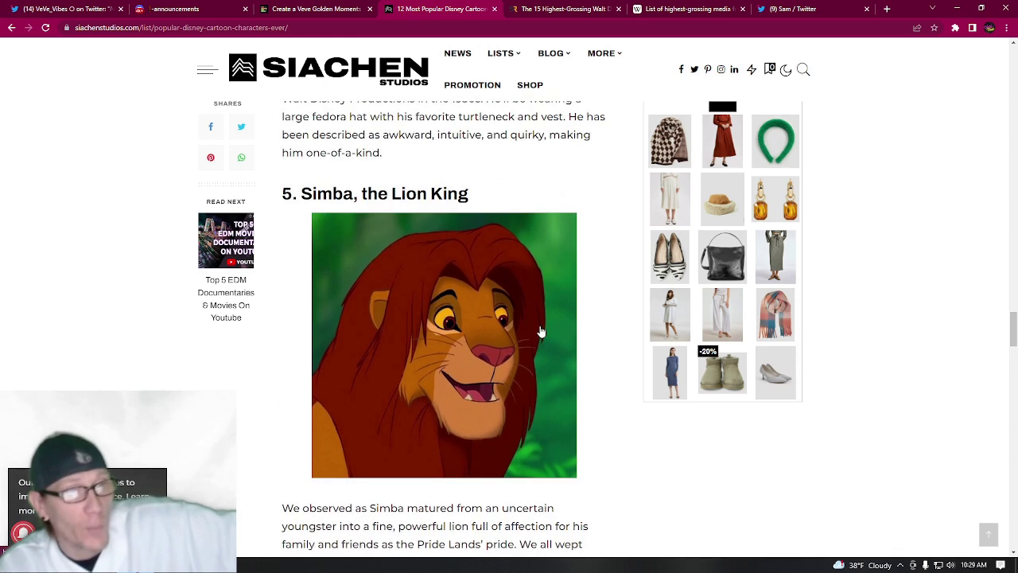
{"action": "scroll", "coordinate": [539, 329], "scroll_direction": "up", "scroll_amount": 7}
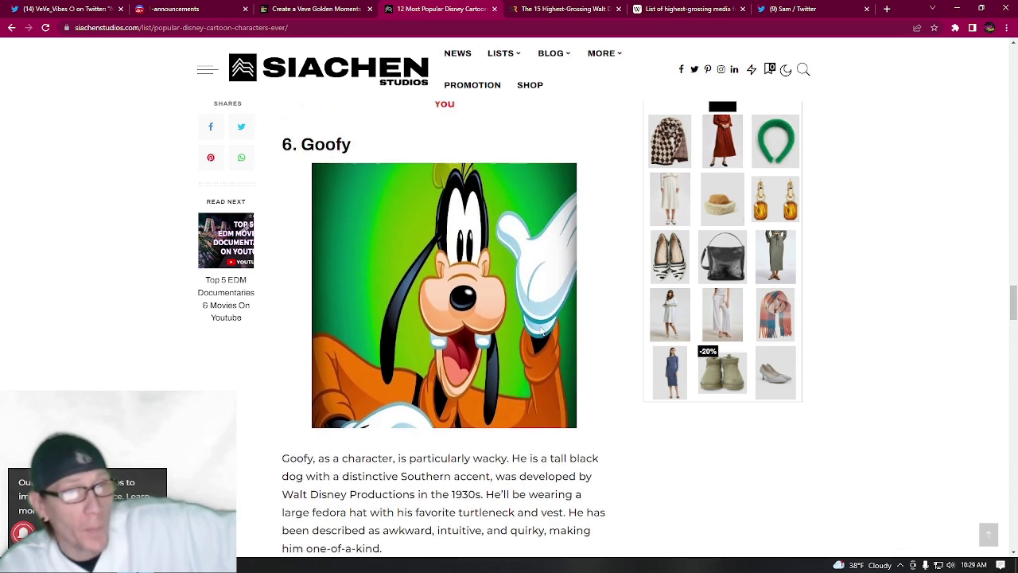
{"action": "scroll", "coordinate": [540, 331], "scroll_direction": "up", "scroll_amount": 3}
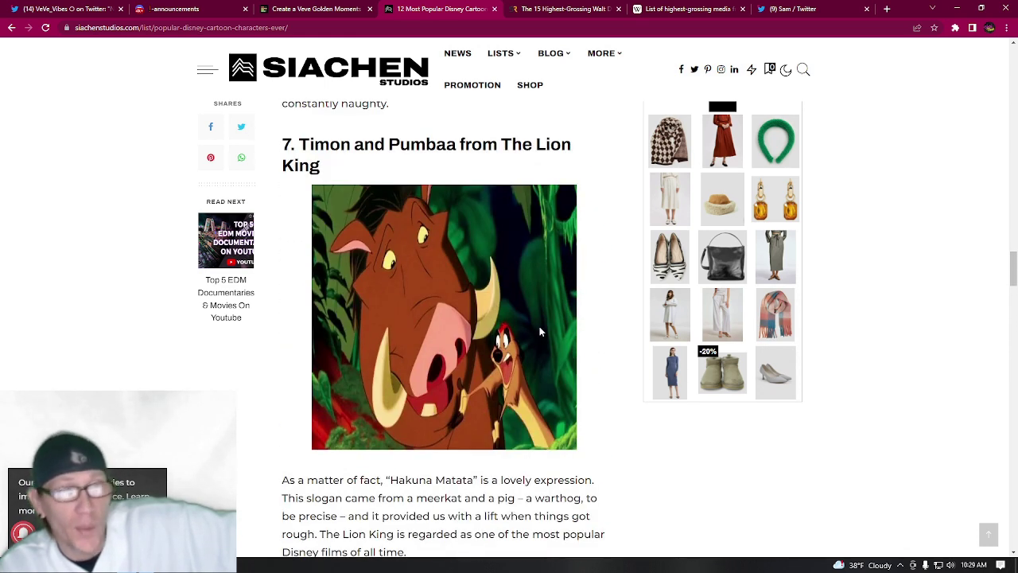
{"action": "scroll", "coordinate": [540, 330], "scroll_direction": "up", "scroll_amount": 6}
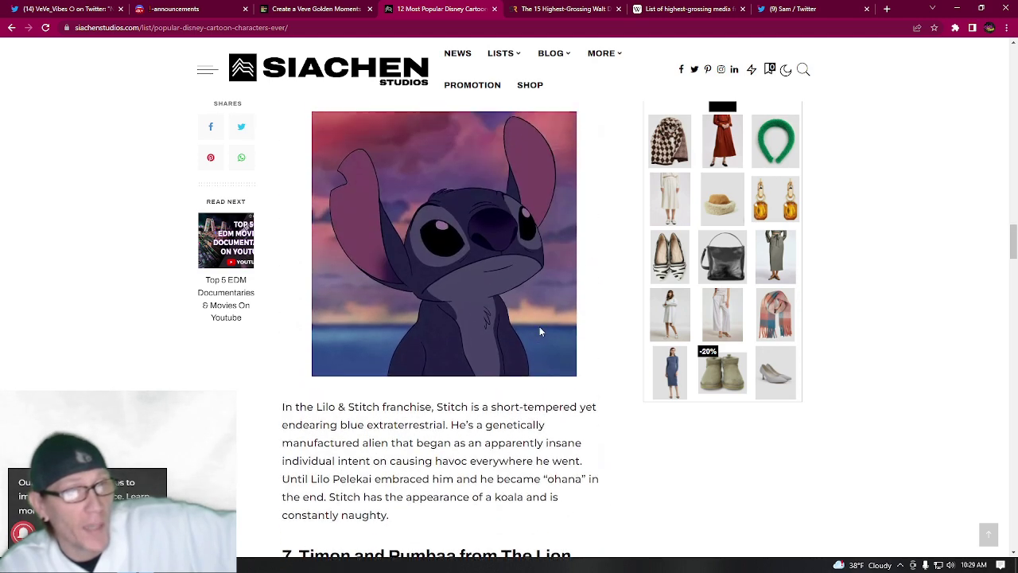
{"action": "scroll", "coordinate": [539, 329], "scroll_direction": "up", "scroll_amount": 9}
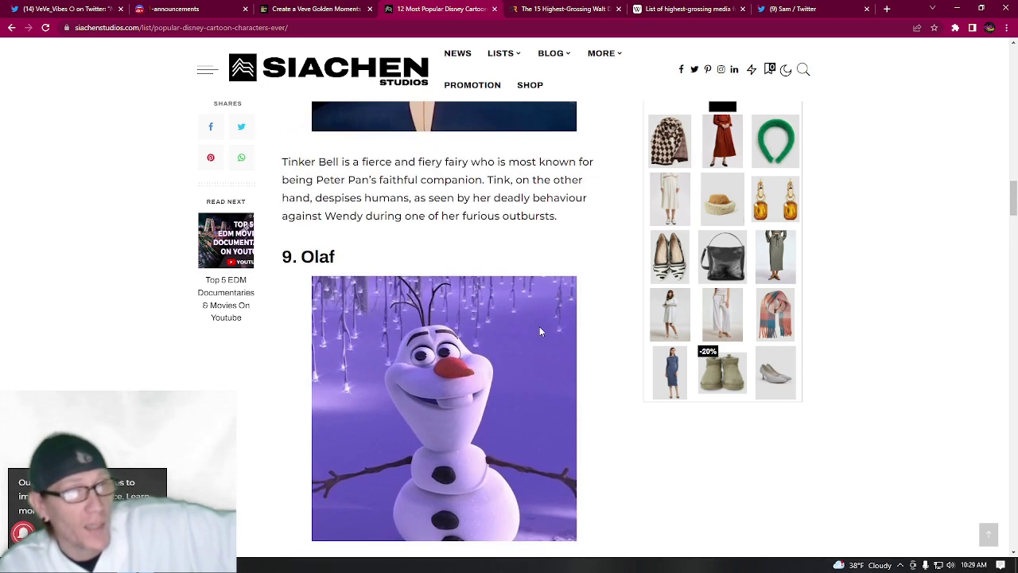
{"action": "scroll", "coordinate": [540, 329], "scroll_direction": "up", "scroll_amount": 7}
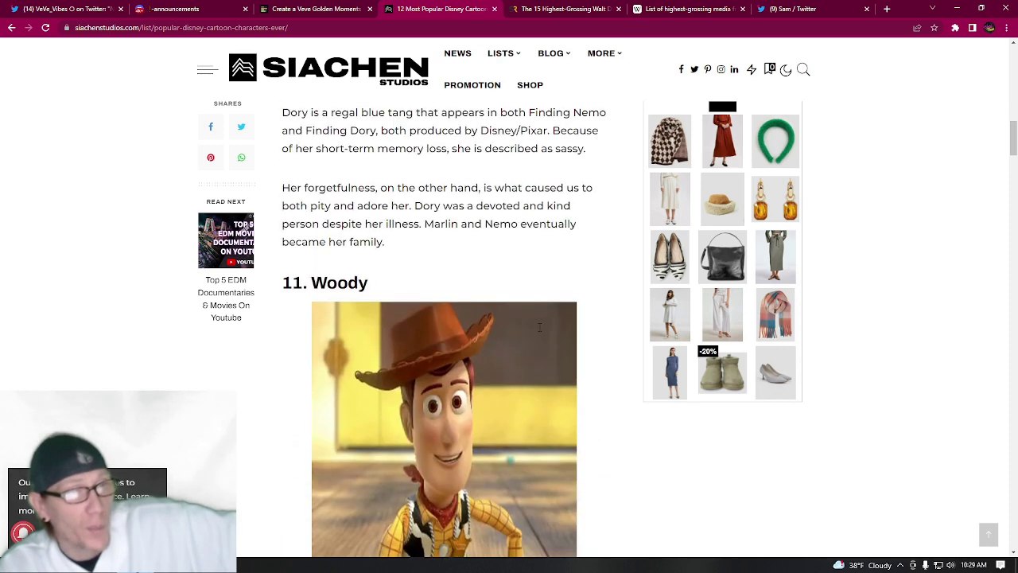
{"action": "scroll", "coordinate": [540, 330], "scroll_direction": "up", "scroll_amount": 7}
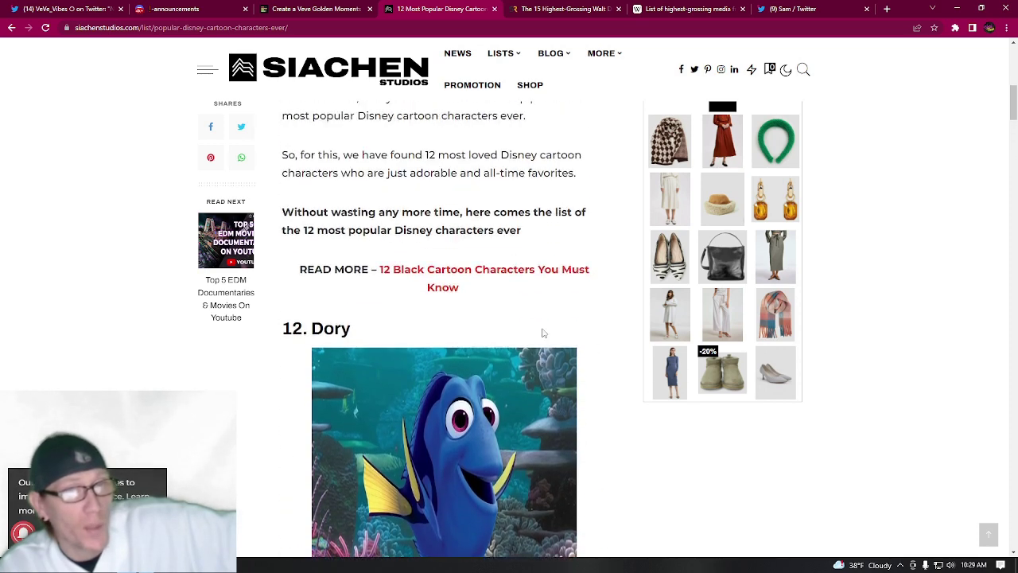
{"action": "left_click", "coordinate": [569, 9]}
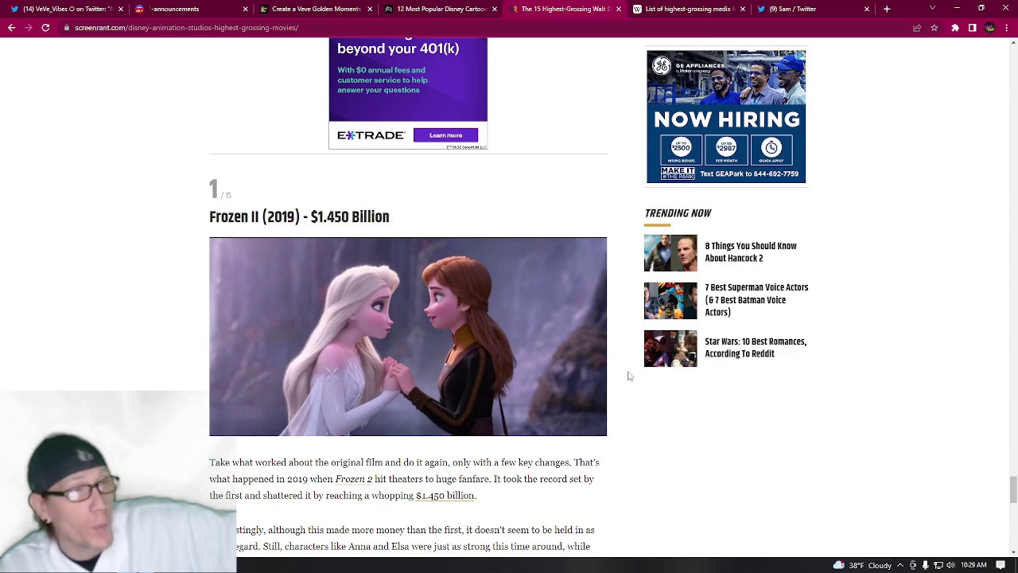
Step: Read the Screen Rant ranking from #1 Frozen II past Tangled to #8 Ralph Breaks The Internet
{"action": "scroll", "coordinate": [620, 372], "scroll_direction": "up", "scroll_amount": 5}
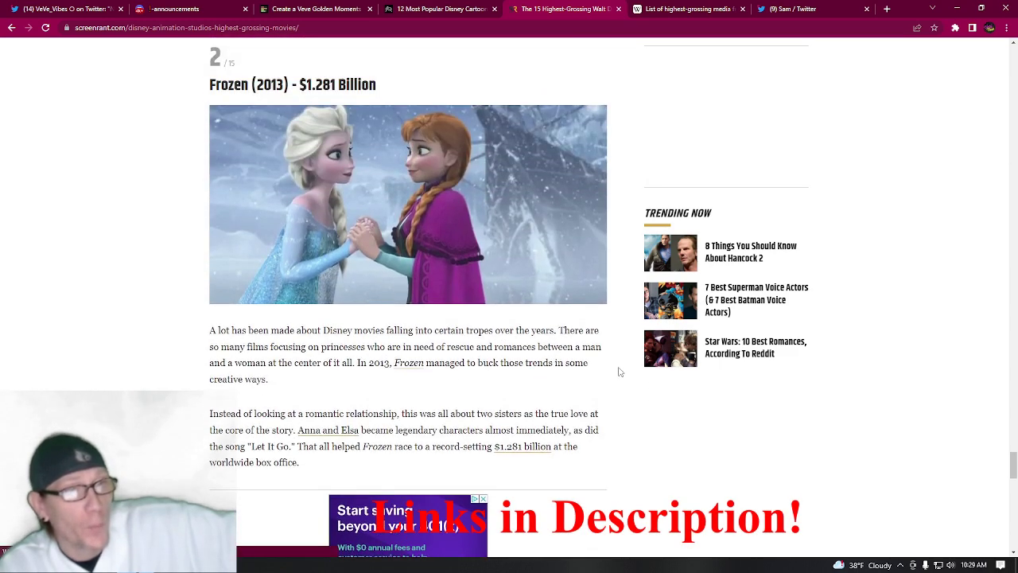
{"action": "scroll", "coordinate": [619, 371], "scroll_direction": "up", "scroll_amount": 1}
{"action": "scroll", "coordinate": [563, 310], "scroll_direction": "up", "scroll_amount": 6}
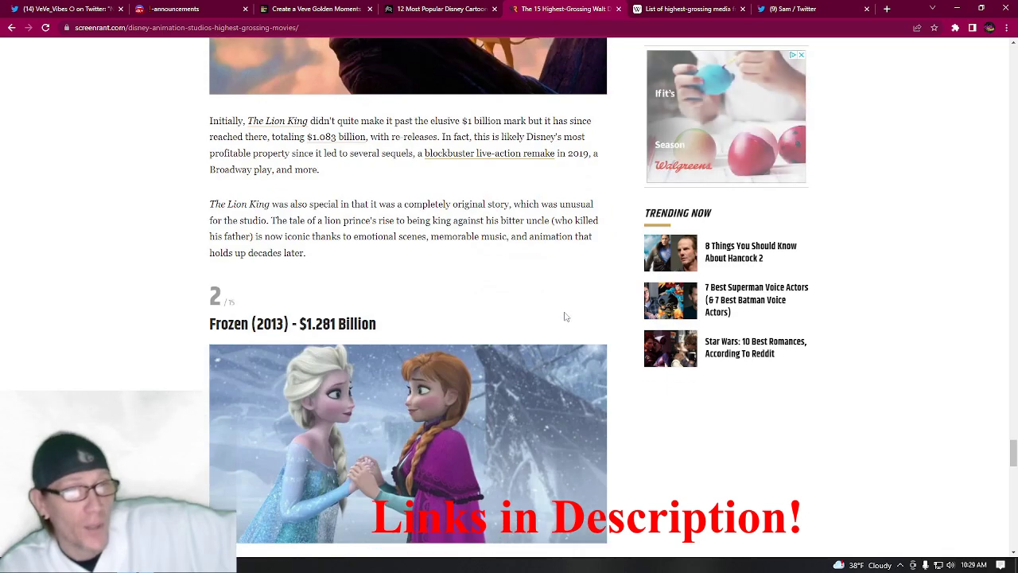
{"action": "scroll", "coordinate": [563, 310], "scroll_direction": "up", "scroll_amount": 7}
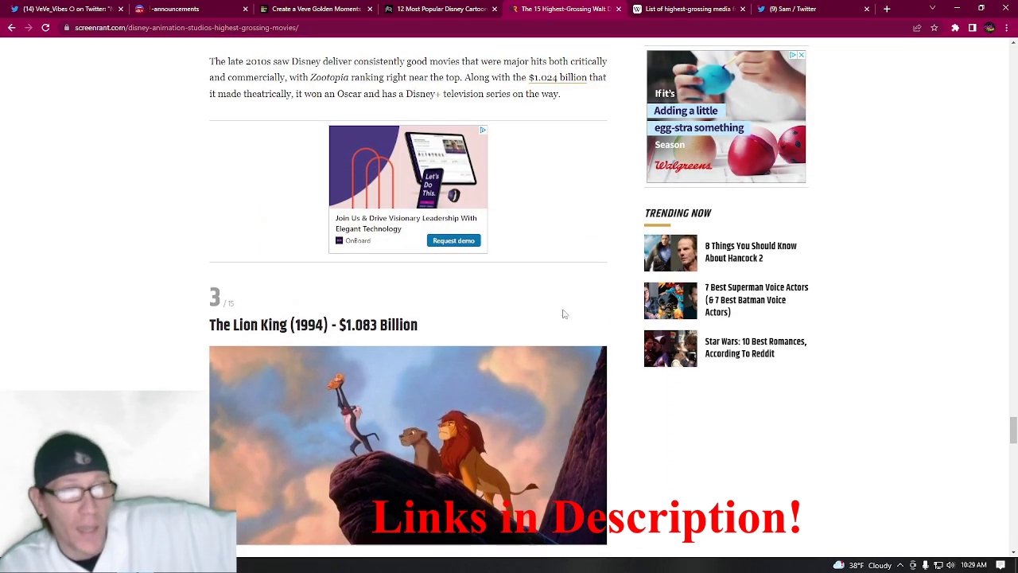
{"action": "scroll", "coordinate": [562, 312], "scroll_direction": "up", "scroll_amount": 14}
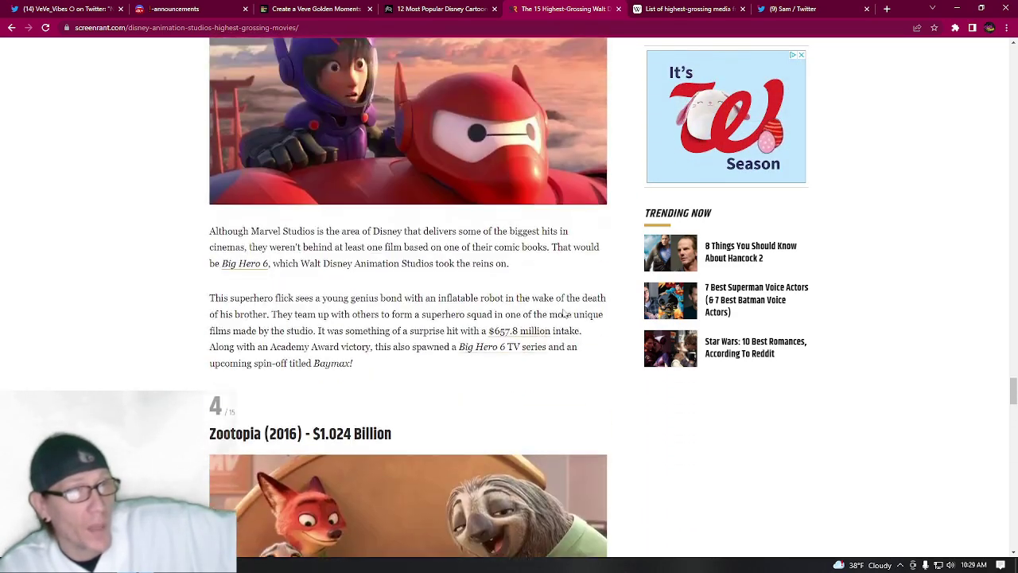
{"action": "scroll", "coordinate": [562, 312], "scroll_direction": "up", "scroll_amount": 12}
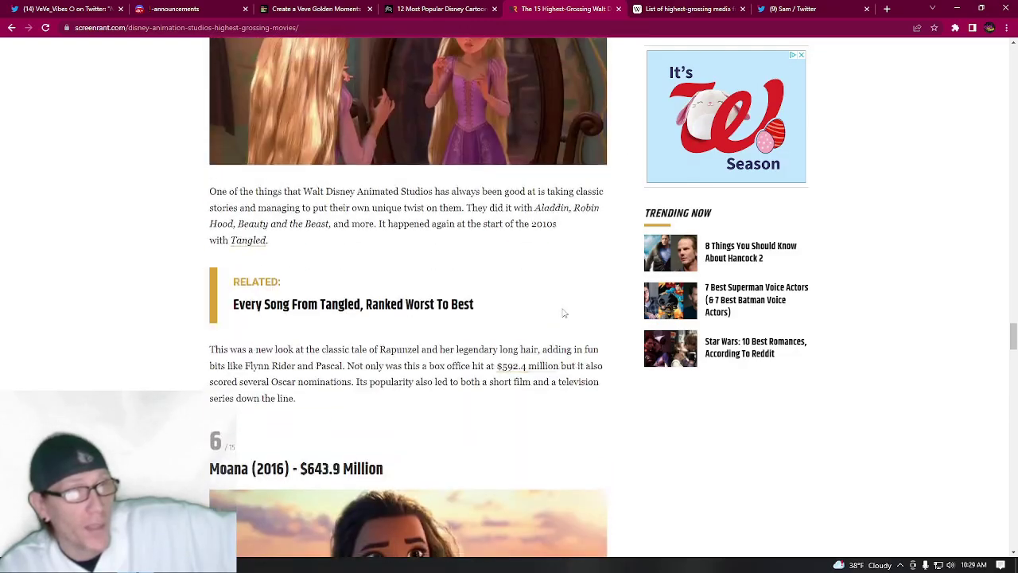
{"action": "scroll", "coordinate": [563, 310], "scroll_direction": "up", "scroll_amount": 15}
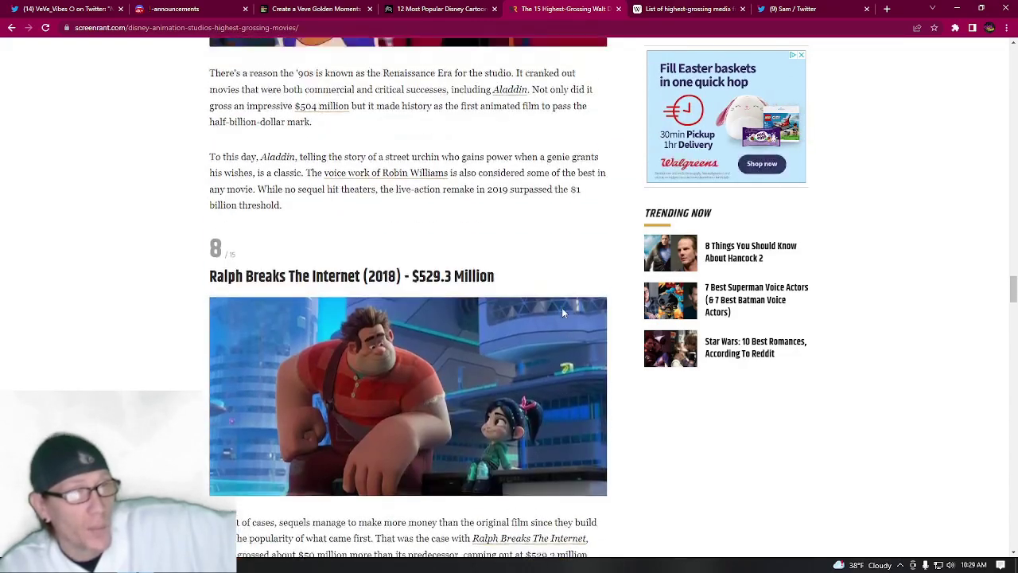
Step: Scan Wikipedia's franchises table from $50 billion+ down to $10–20 billion for Disney, then return to TierMaker
{"action": "scroll", "coordinate": [563, 304], "scroll_direction": "up", "scroll_amount": 1}
{"action": "left_click", "coordinate": [681, 9]}
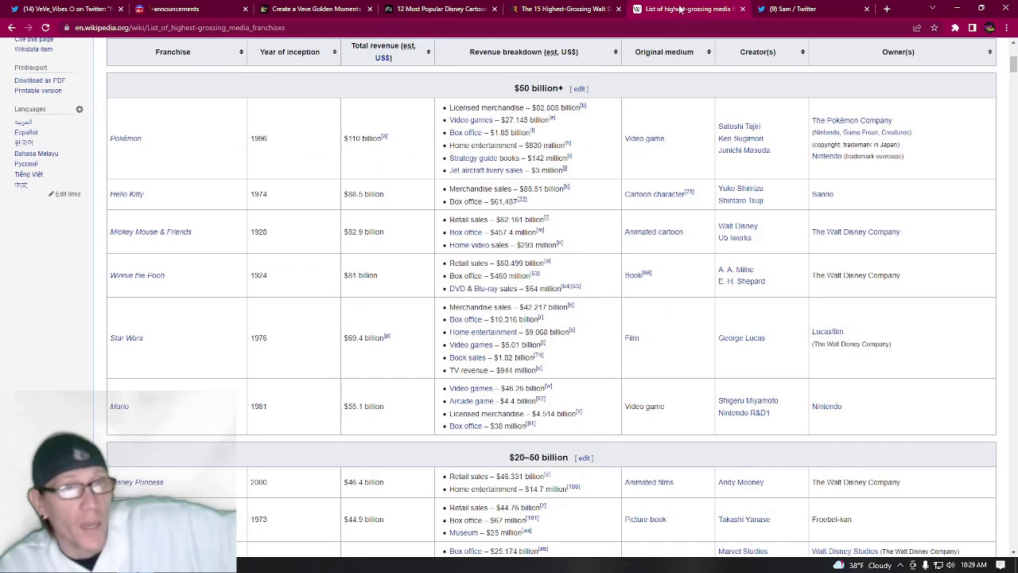
{"action": "scroll", "coordinate": [438, 265], "scroll_direction": "up", "scroll_amount": 3}
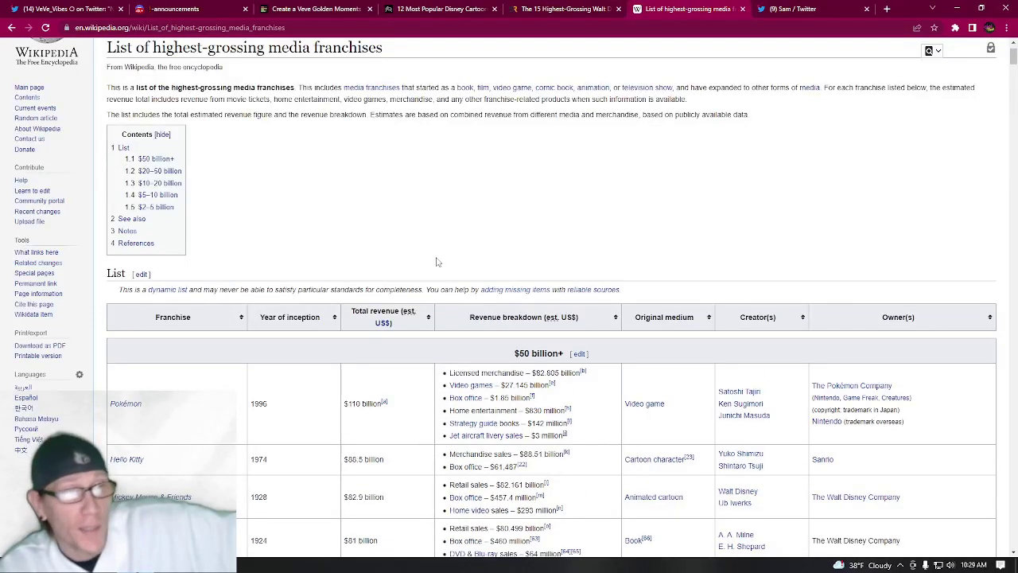
{"action": "scroll", "coordinate": [436, 262], "scroll_direction": "down", "scroll_amount": 4}
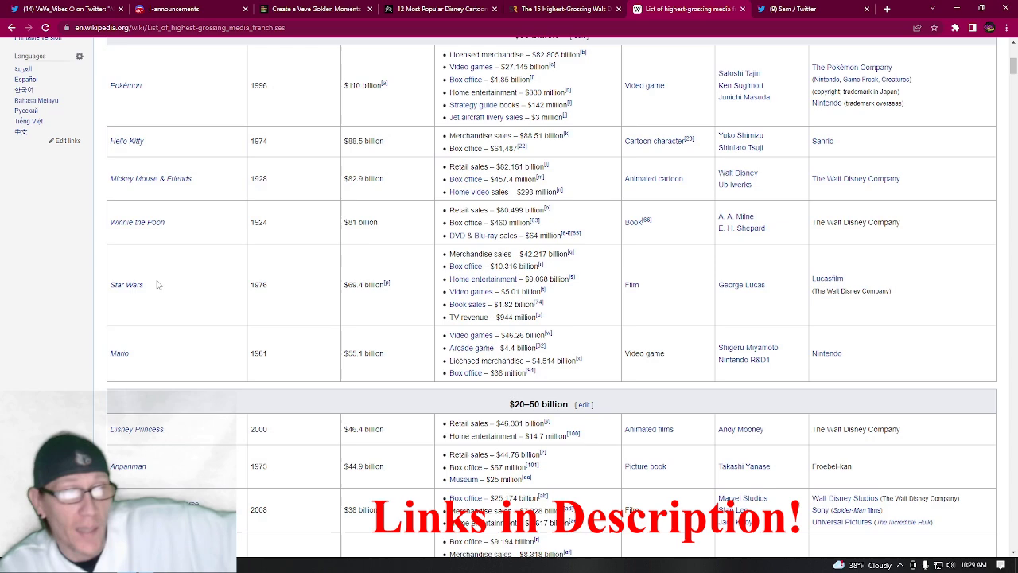
{"action": "scroll", "coordinate": [160, 284], "scroll_direction": "down", "scroll_amount": 1}
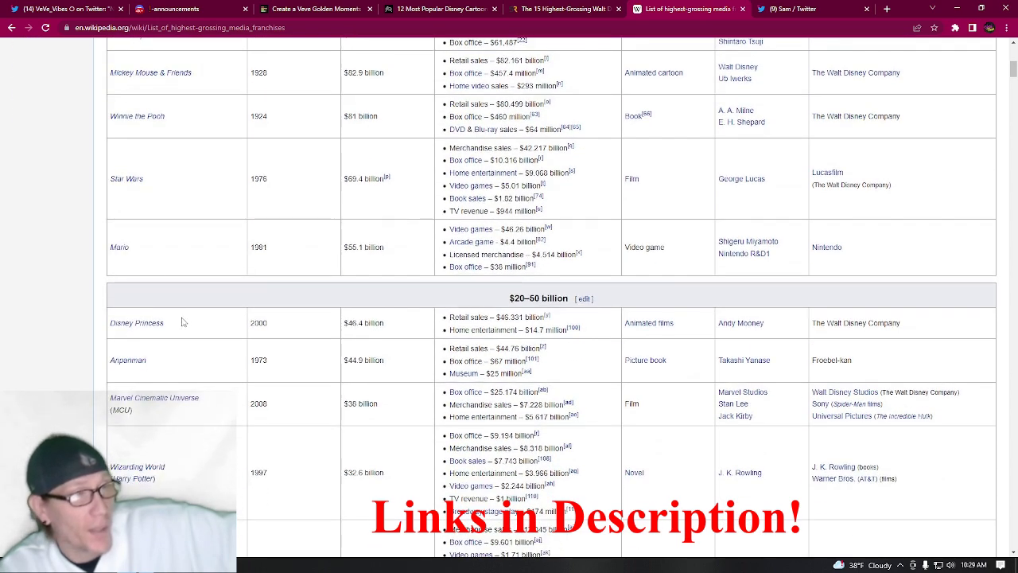
{"action": "scroll", "coordinate": [182, 321], "scroll_direction": "down", "scroll_amount": 1}
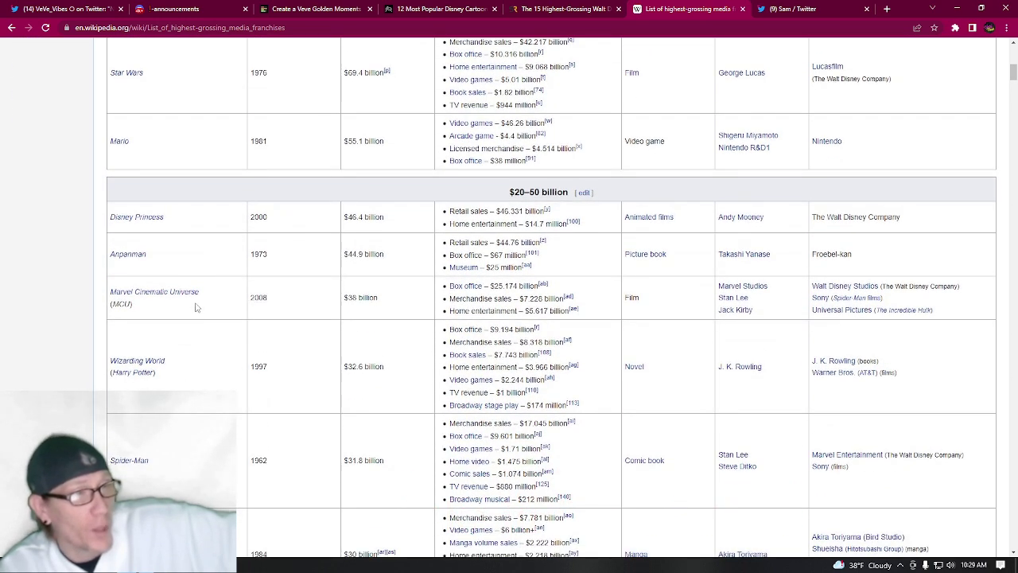
{"action": "scroll", "coordinate": [207, 318], "scroll_direction": "down", "scroll_amount": 2}
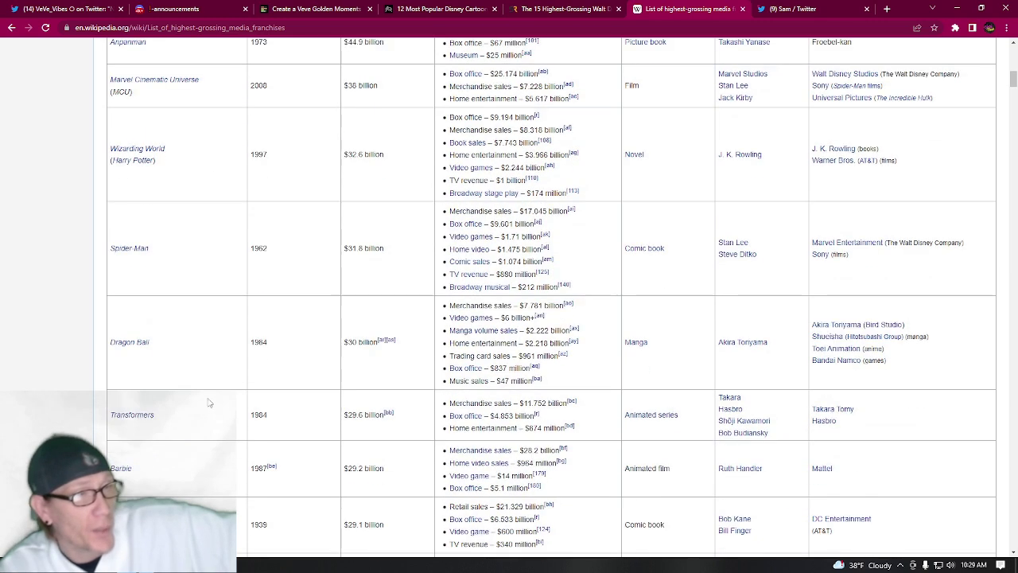
{"action": "scroll", "coordinate": [182, 380], "scroll_direction": "down", "scroll_amount": 1}
{"action": "scroll", "coordinate": [189, 367], "scroll_direction": "down", "scroll_amount": 2}
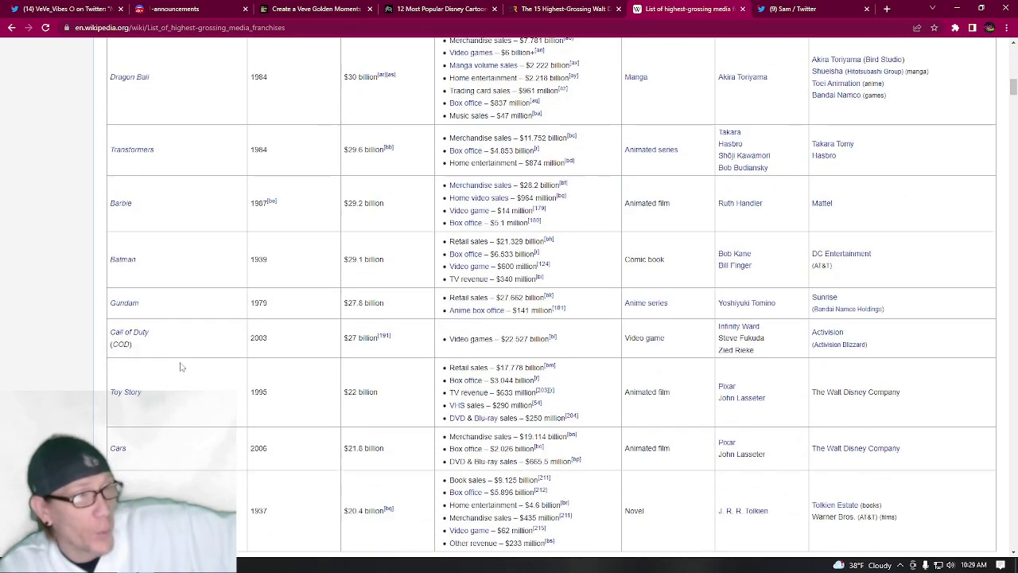
{"action": "scroll", "coordinate": [191, 341], "scroll_direction": "down", "scroll_amount": 1}
{"action": "scroll", "coordinate": [191, 340], "scroll_direction": "down", "scroll_amount": 1}
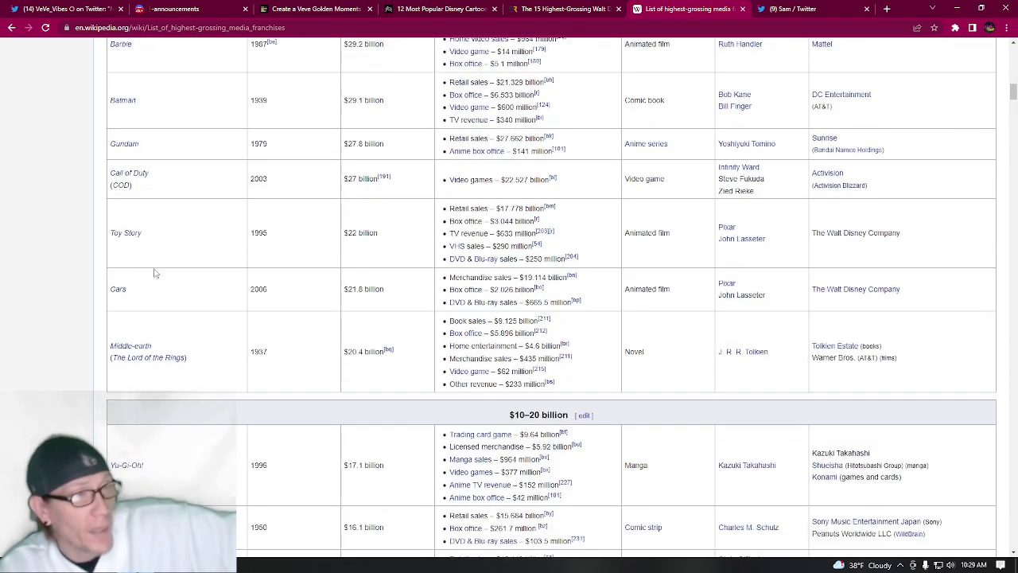
{"action": "scroll", "coordinate": [226, 365], "scroll_direction": "down", "scroll_amount": 4}
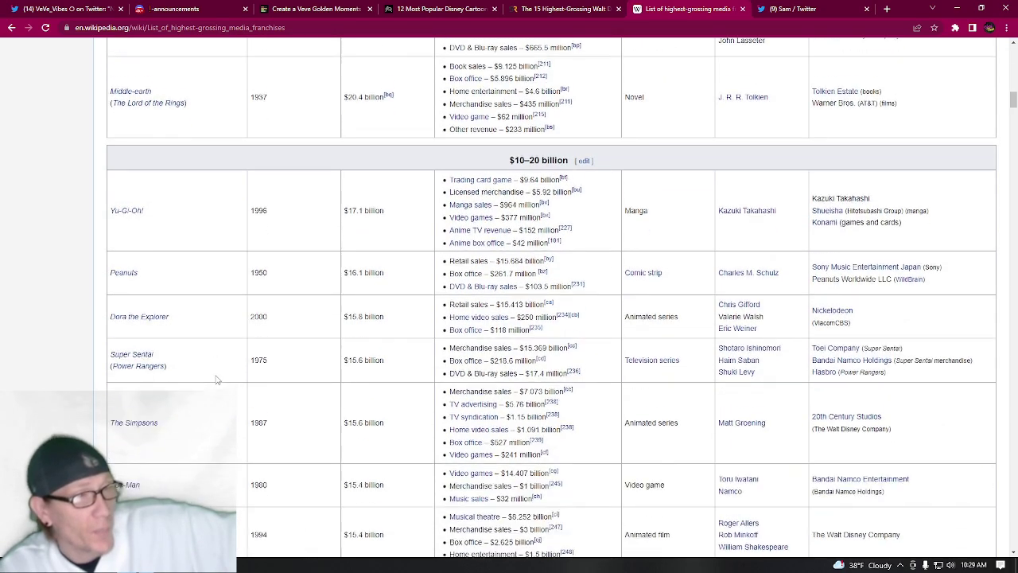
{"action": "scroll", "coordinate": [202, 402], "scroll_direction": "down", "scroll_amount": 1}
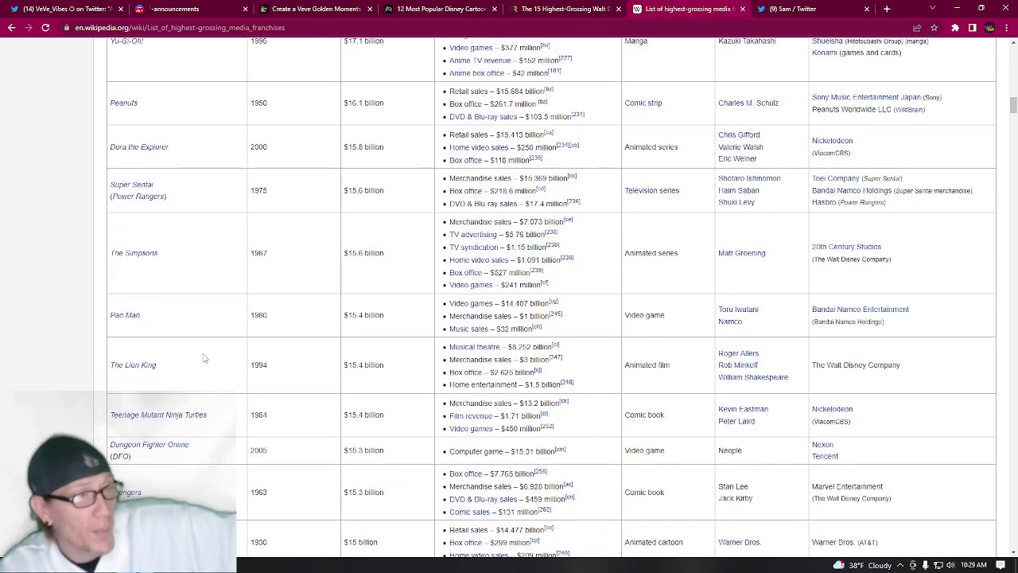
{"action": "scroll", "coordinate": [204, 358], "scroll_direction": "down", "scroll_amount": 3}
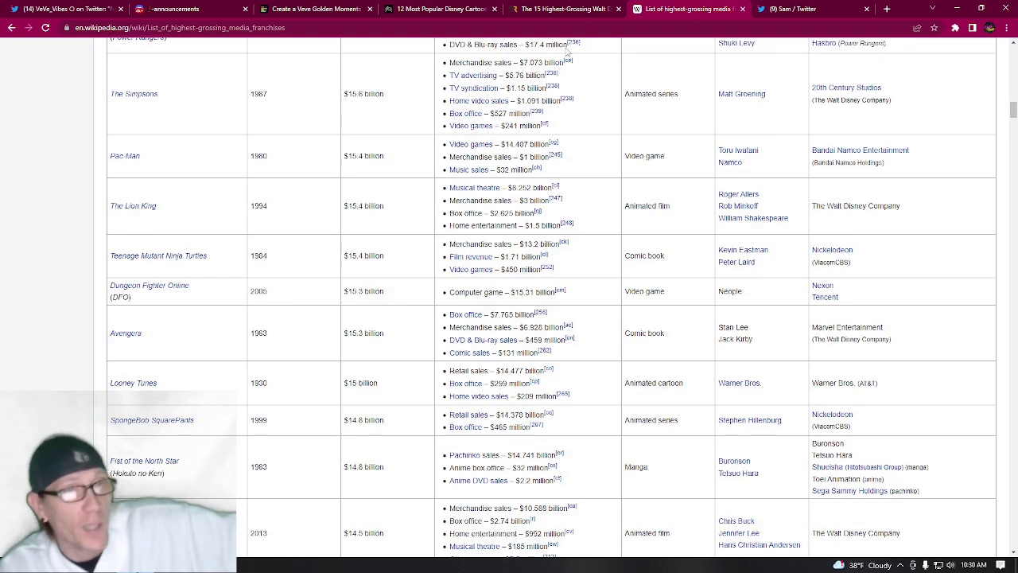
{"action": "left_click", "coordinate": [336, 6]}
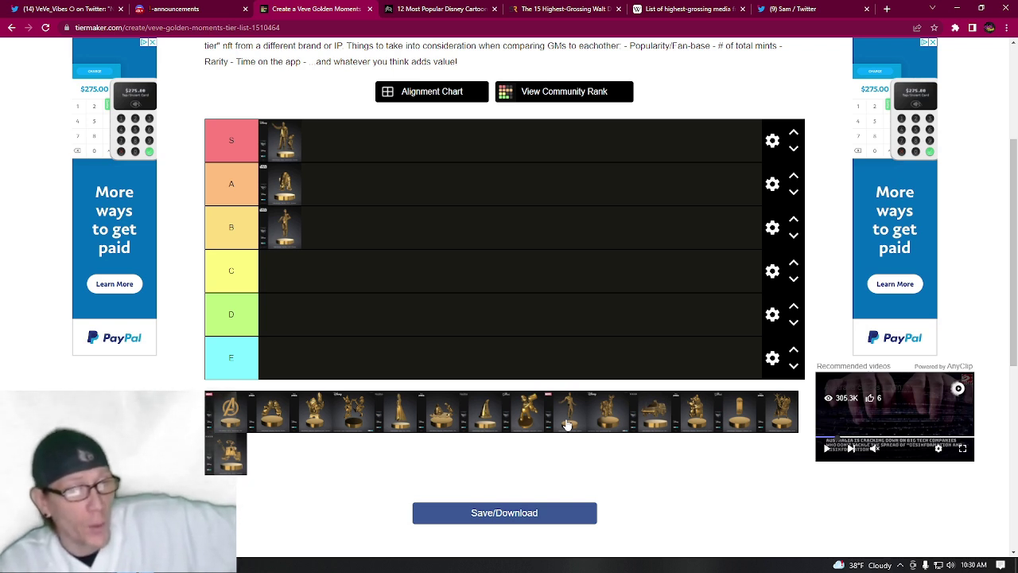
Step: Rank three more statues, including the tall gold figure, in tier B and two in tier F
{"action": "left_click_drag", "start_coordinate": [567, 422], "coordinate": [327, 224]}
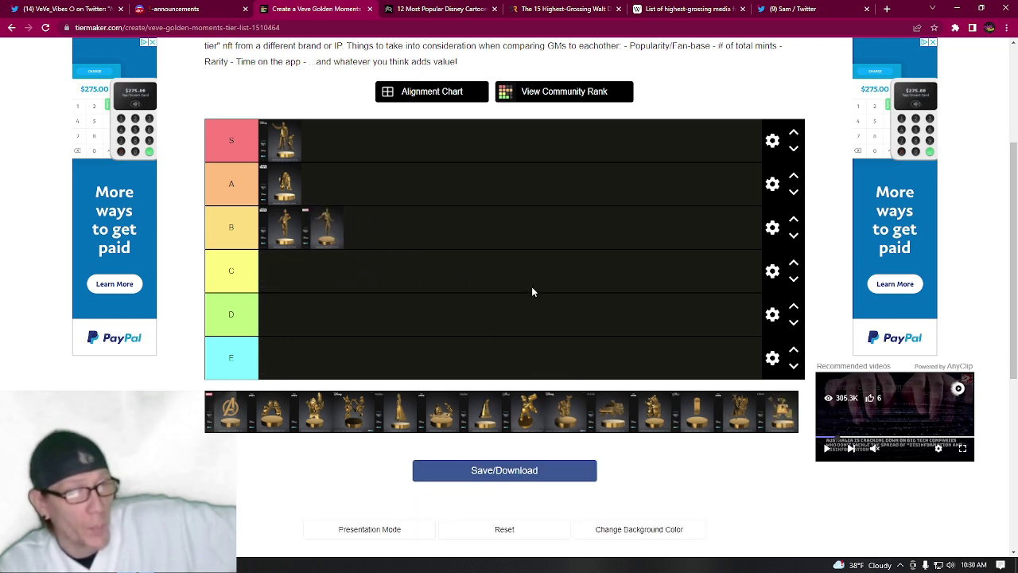
{"action": "left_click_drag", "start_coordinate": [400, 411], "coordinate": [360, 234]}
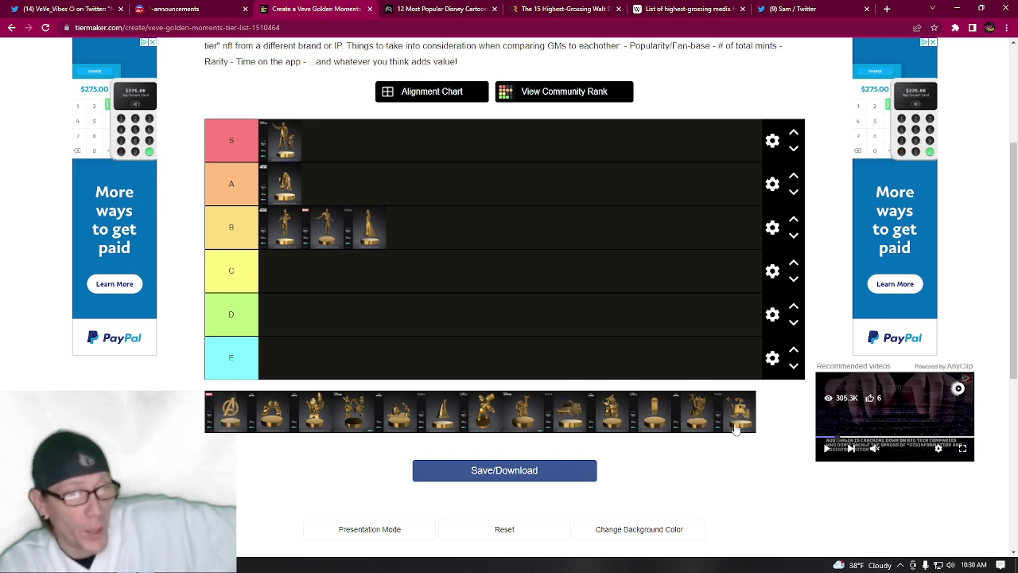
{"action": "left_click_drag", "start_coordinate": [733, 411], "coordinate": [307, 364]}
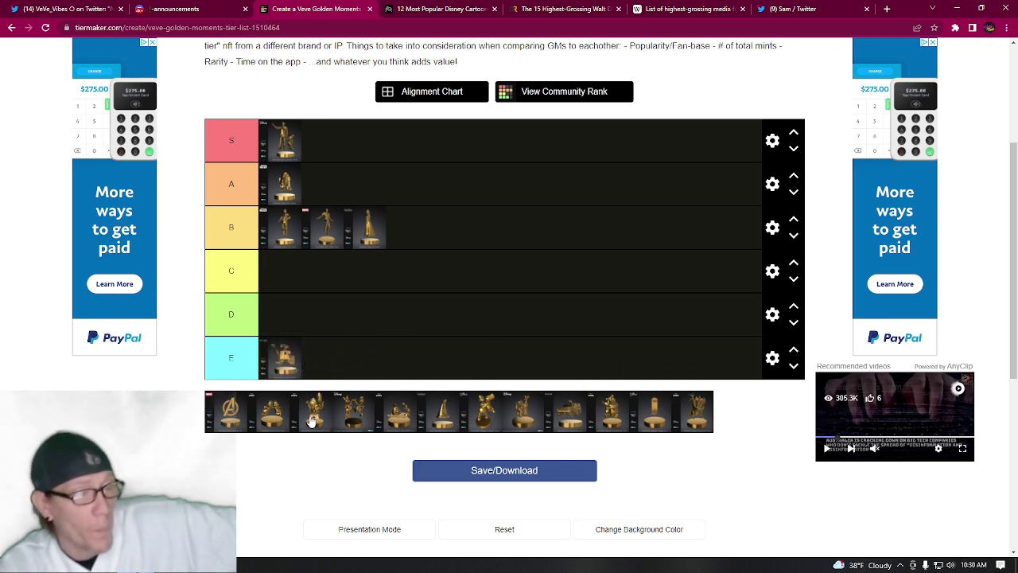
{"action": "left_click_drag", "start_coordinate": [310, 420], "coordinate": [328, 362]}
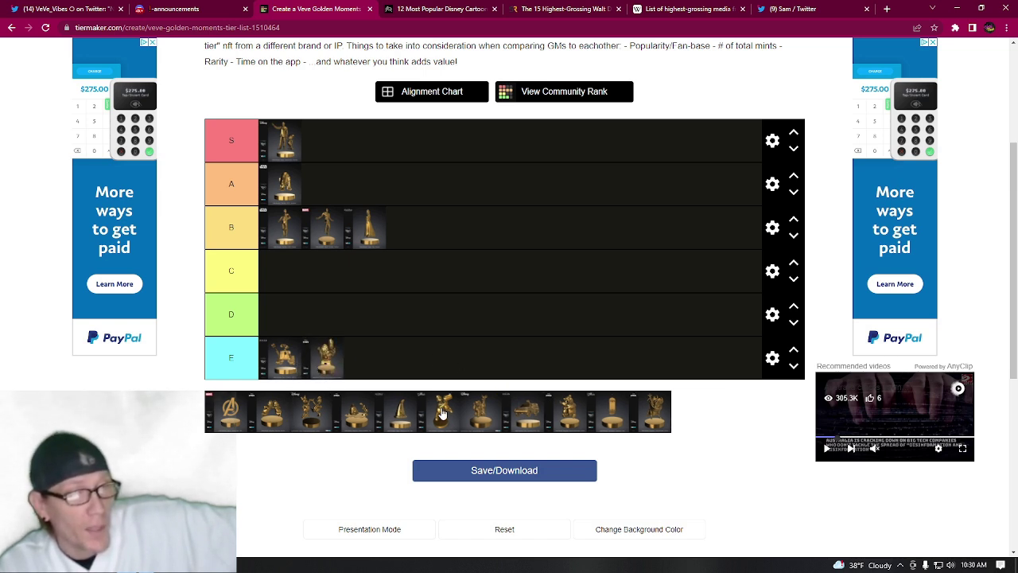
{"action": "left_click_drag", "start_coordinate": [443, 413], "coordinate": [418, 227]}
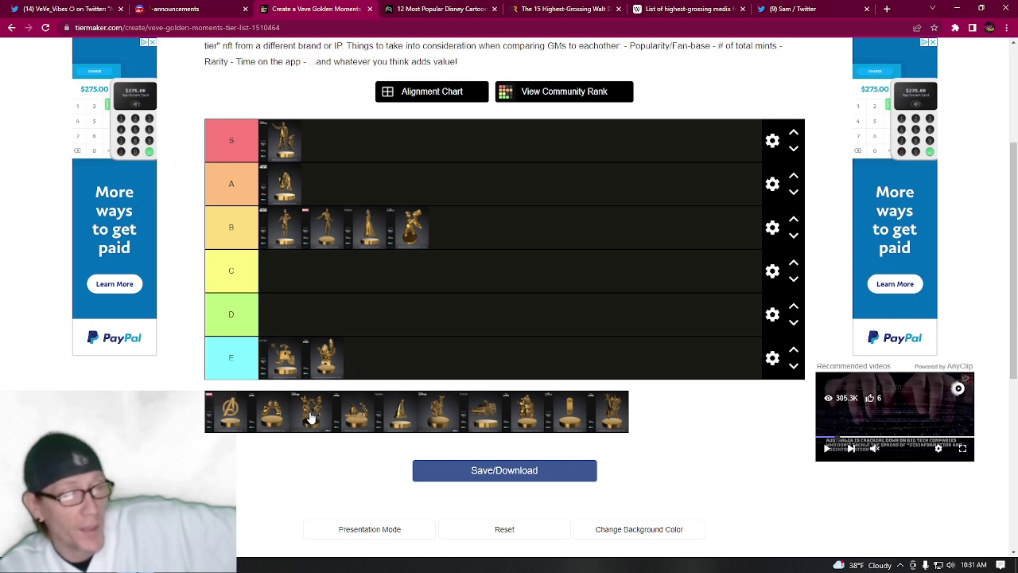
Step: Add two more statues to the end of tier B and place the first two in tier C
{"action": "left_click_drag", "start_coordinate": [310, 417], "coordinate": [458, 229]}
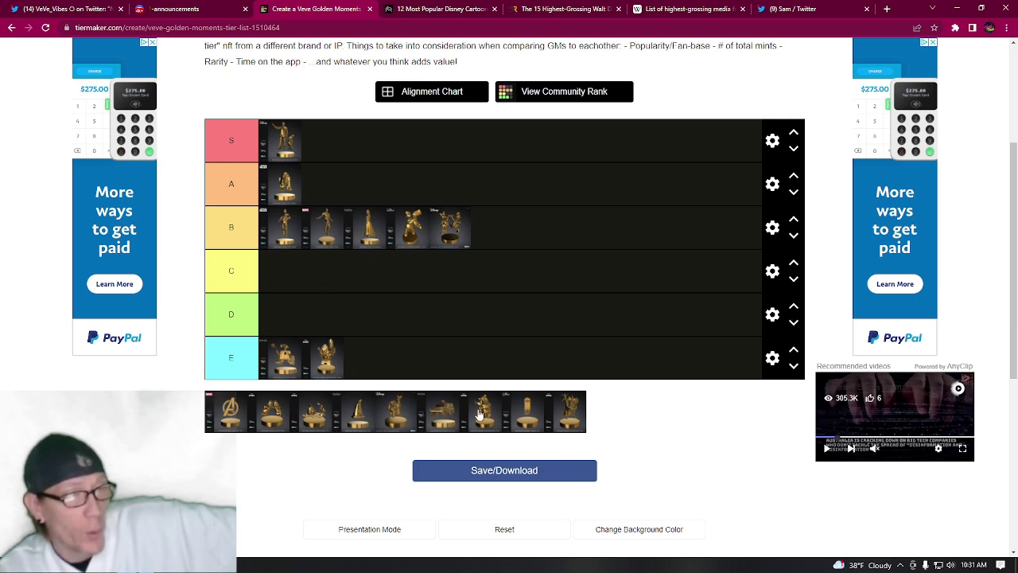
{"action": "left_click_drag", "start_coordinate": [482, 414], "coordinate": [494, 231]}
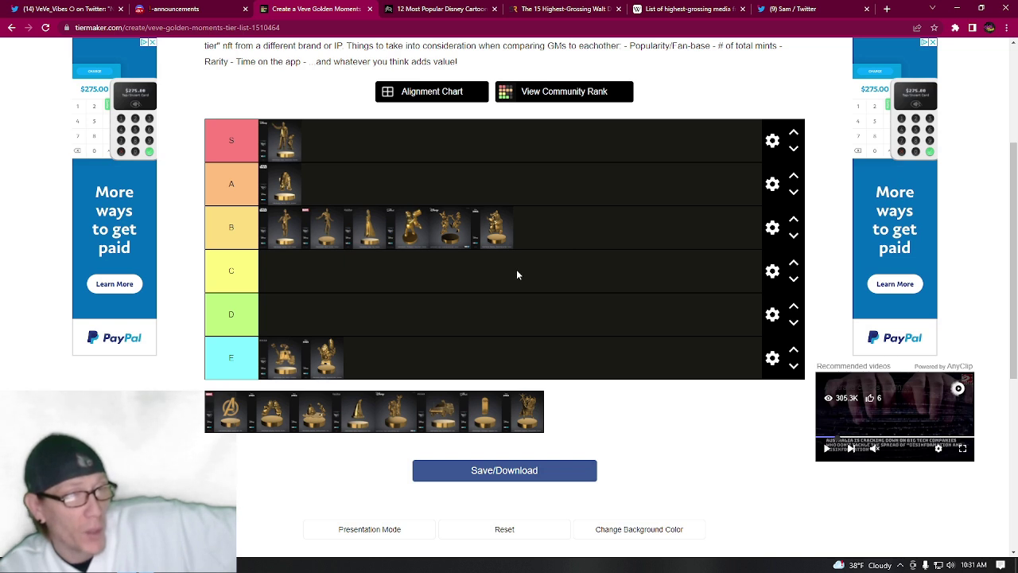
{"action": "left_click_drag", "start_coordinate": [527, 411], "coordinate": [287, 270]}
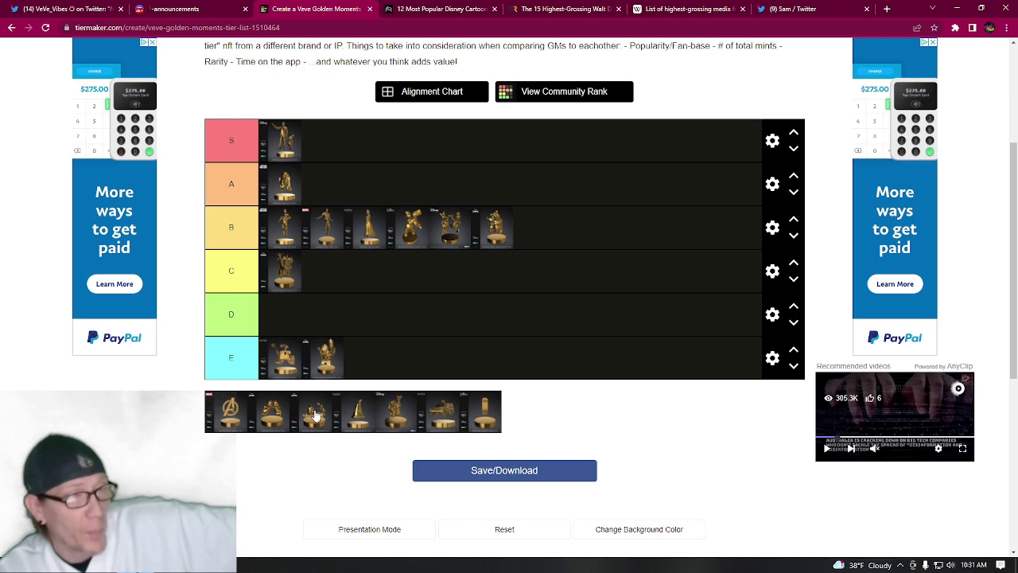
{"action": "left_click_drag", "start_coordinate": [316, 419], "coordinate": [342, 270]}
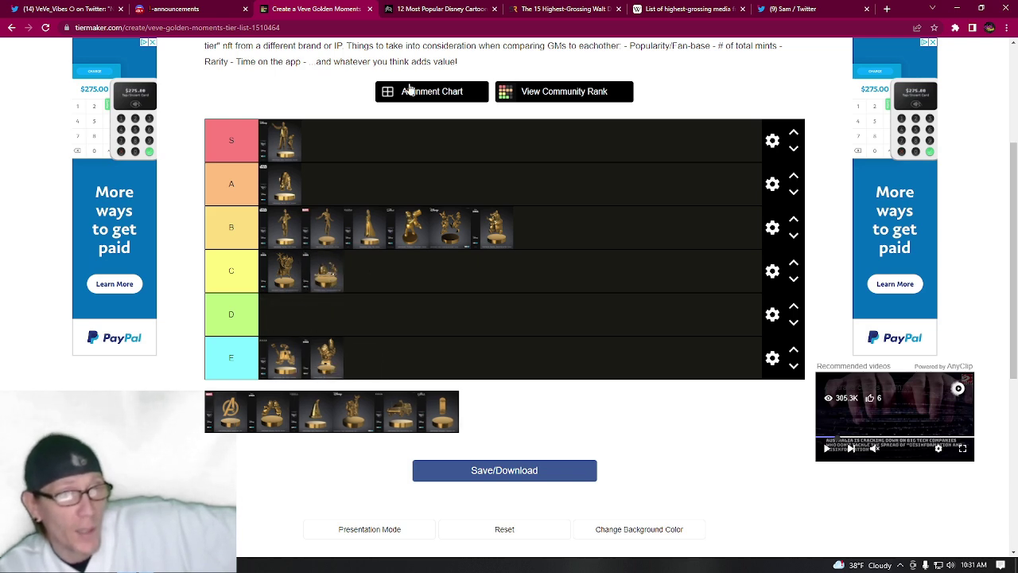
{"action": "left_click", "coordinate": [442, 9]}
{"action": "scroll", "coordinate": [571, 372], "scroll_direction": "down", "scroll_amount": 20}
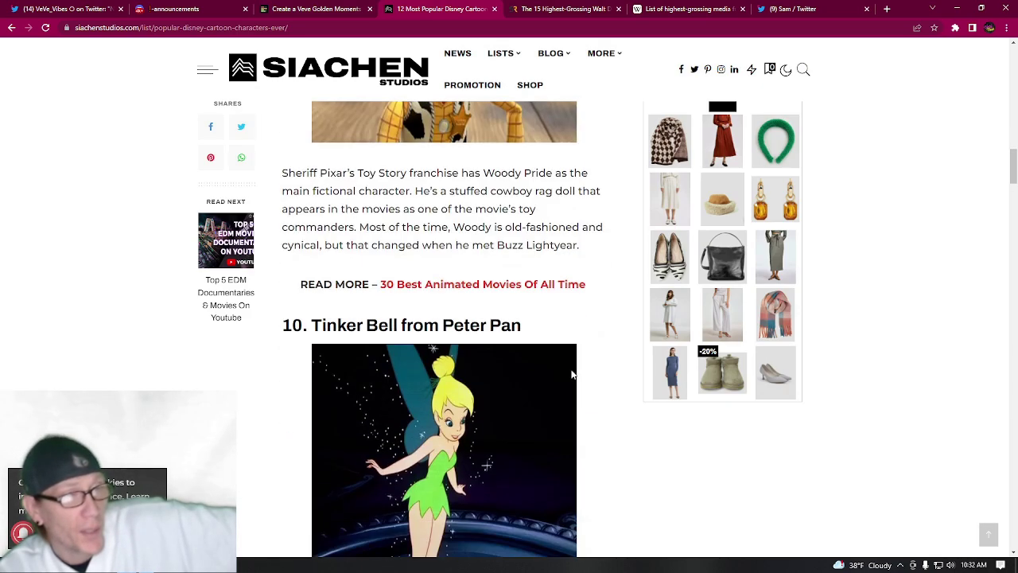
{"action": "scroll", "coordinate": [571, 368], "scroll_direction": "down", "scroll_amount": 20}
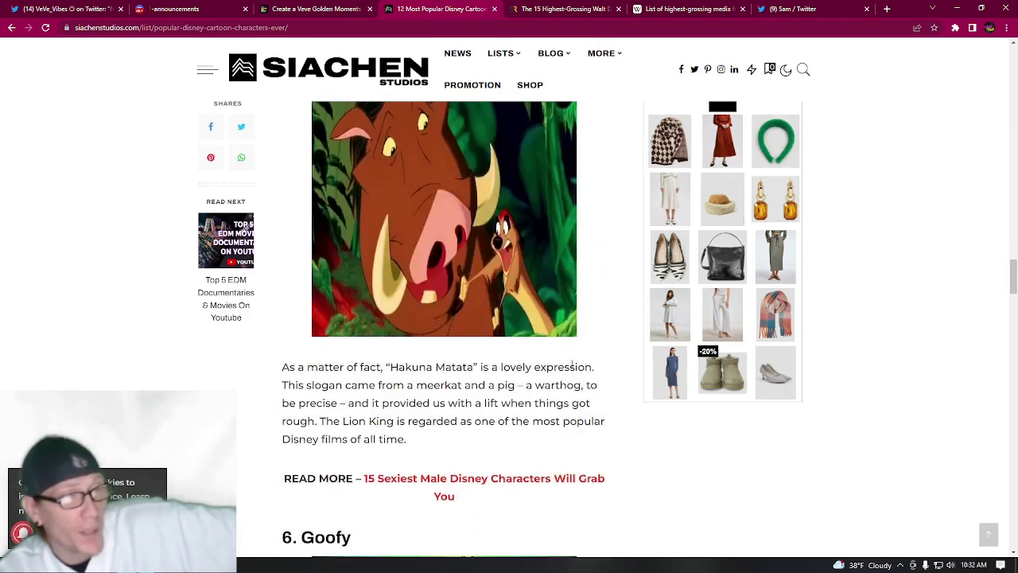
{"action": "scroll", "coordinate": [572, 366], "scroll_direction": "down", "scroll_amount": 8}
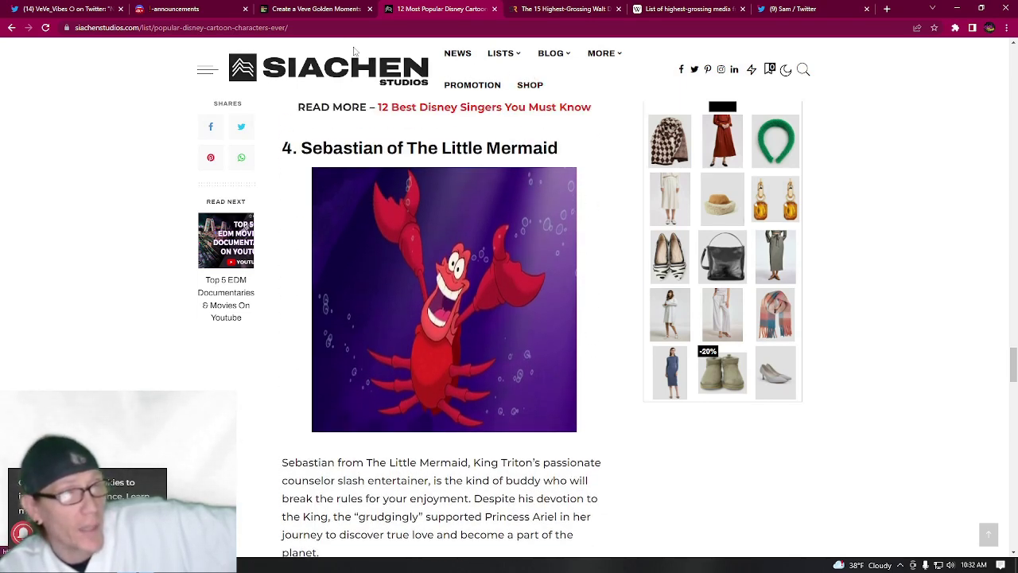
{"action": "left_click", "coordinate": [317, 9]}
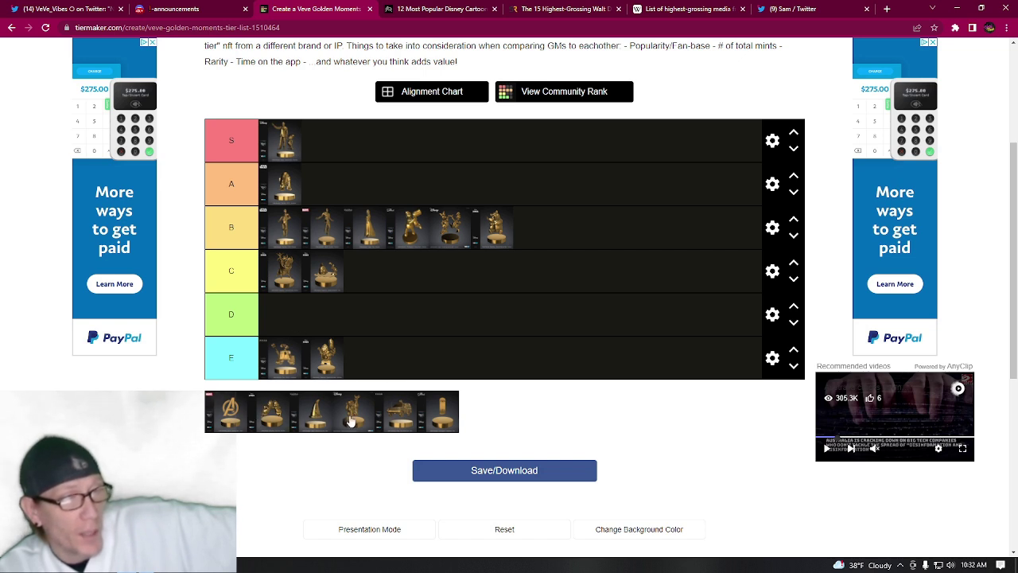
Step: Place two statuettes in tier D and four statues, including the wizard-hat and Avengers ones, in C
{"action": "left_click_drag", "start_coordinate": [352, 420], "coordinate": [294, 317]}
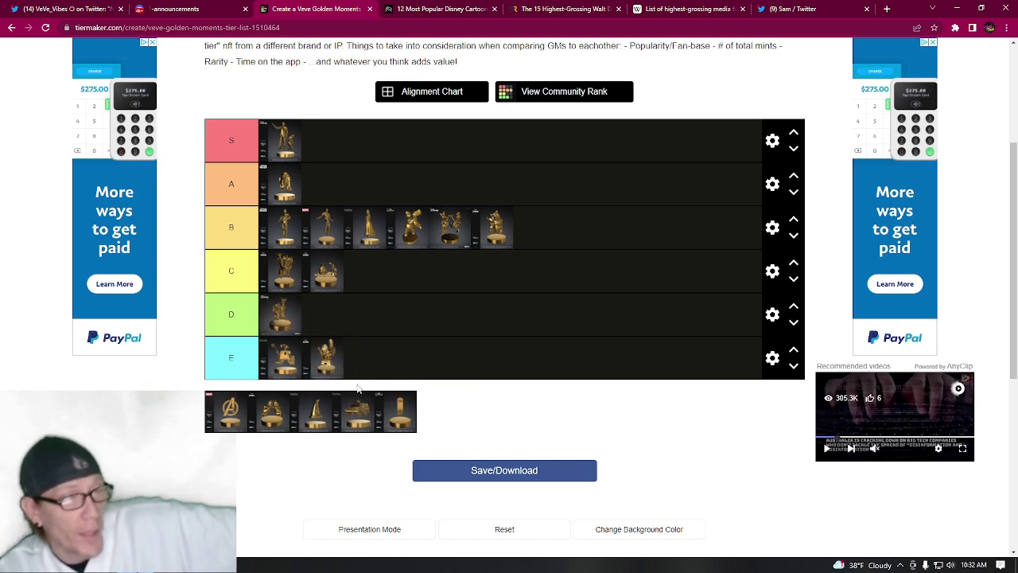
{"action": "left_click_drag", "start_coordinate": [359, 417], "coordinate": [326, 316]}
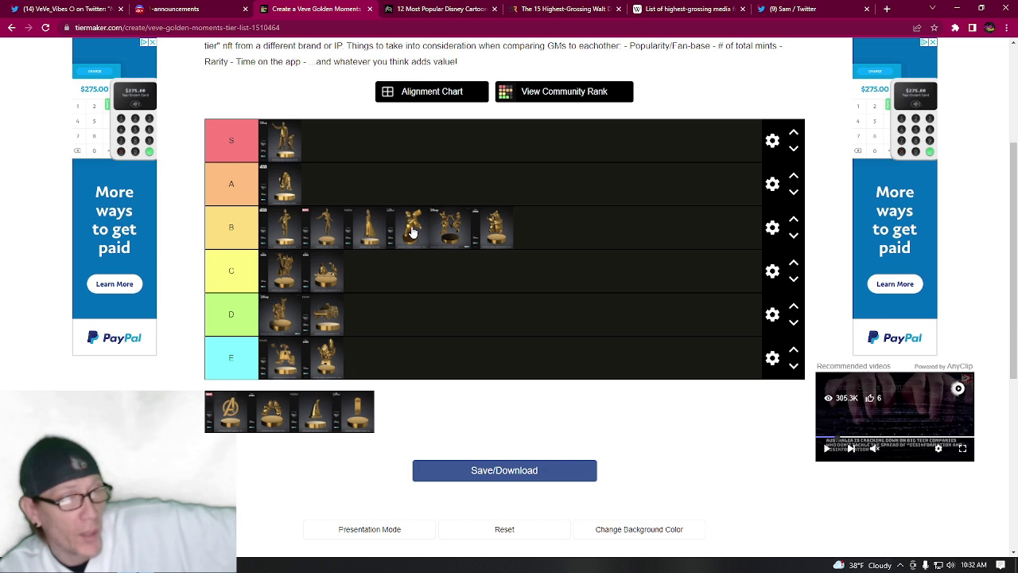
{"action": "left_click_drag", "start_coordinate": [359, 415], "coordinate": [367, 273]}
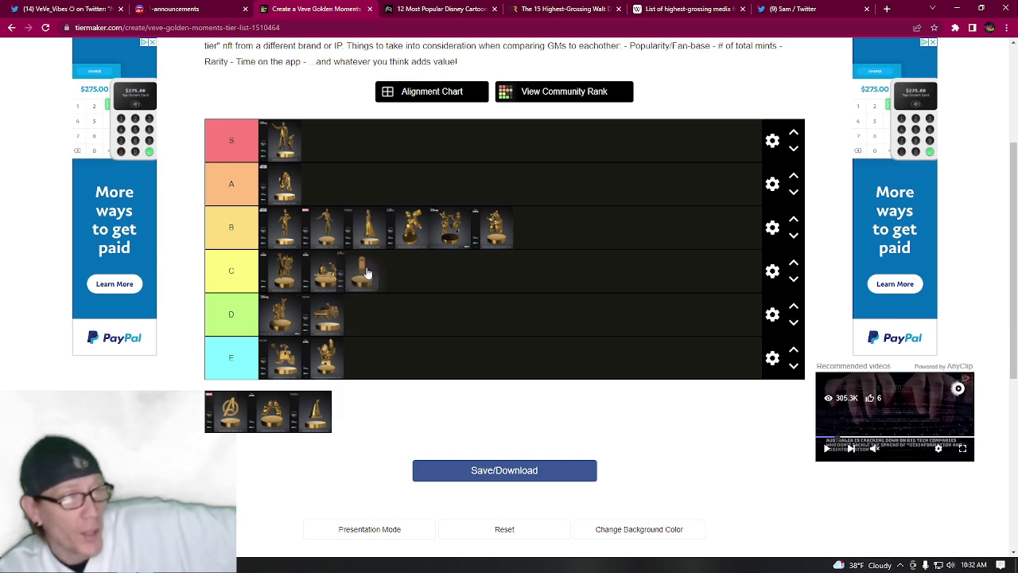
{"action": "left_click_drag", "start_coordinate": [318, 418], "coordinate": [412, 270]}
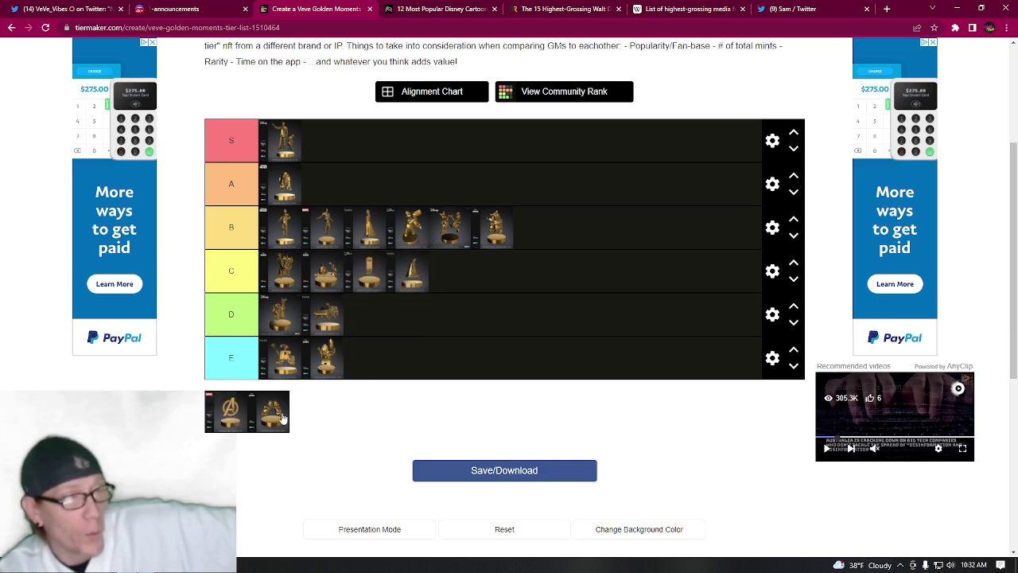
{"action": "left_click_drag", "start_coordinate": [282, 418], "coordinate": [489, 274]}
{"action": "left_click_drag", "start_coordinate": [239, 414], "coordinate": [521, 286]}
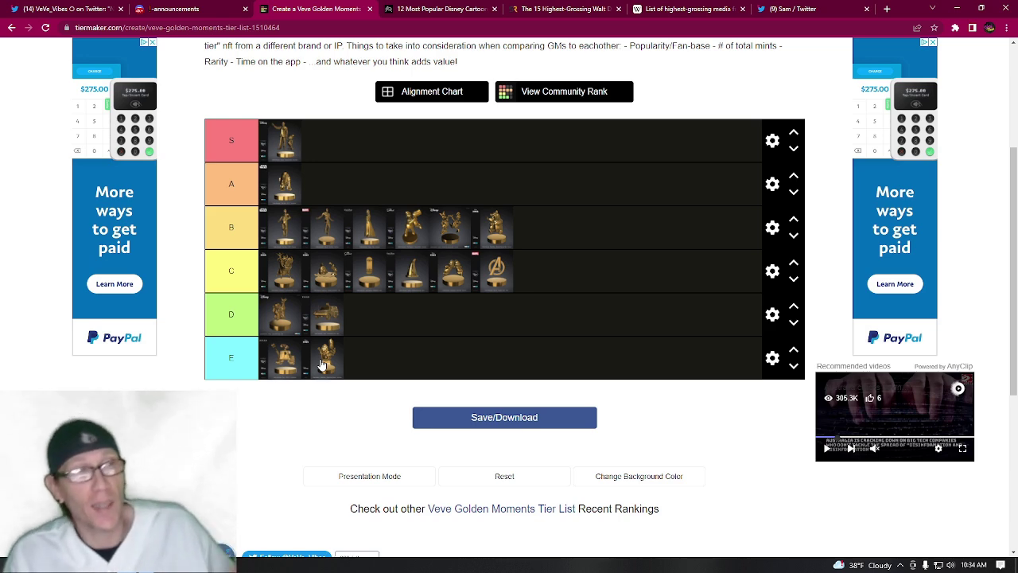
Step: Go to the Twitter thread and scroll up to the original Veve Golden Moments tier list tweet
{"action": "left_click", "coordinate": [64, 9]}
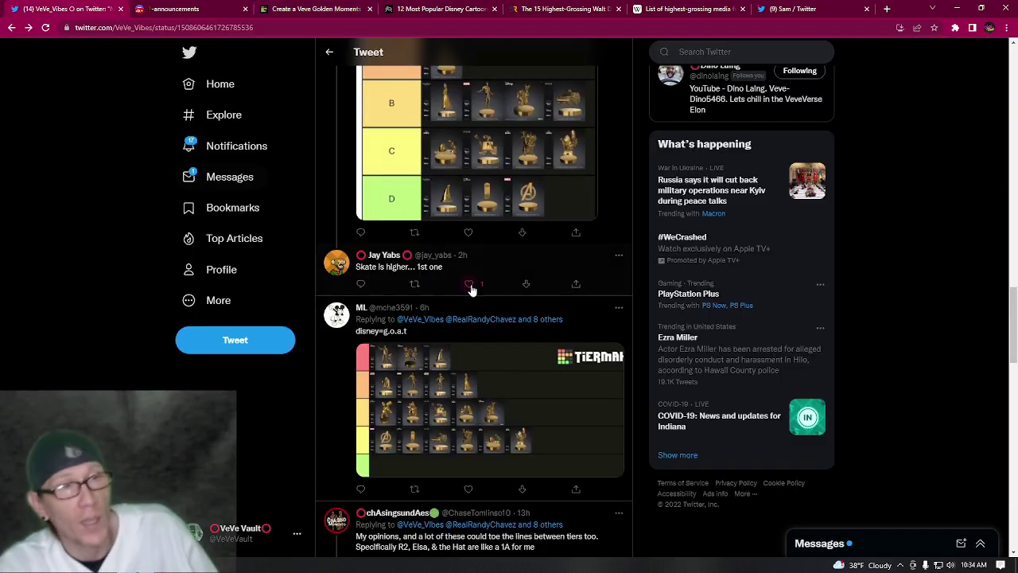
{"action": "scroll", "coordinate": [471, 290], "scroll_direction": "up", "scroll_amount": 15}
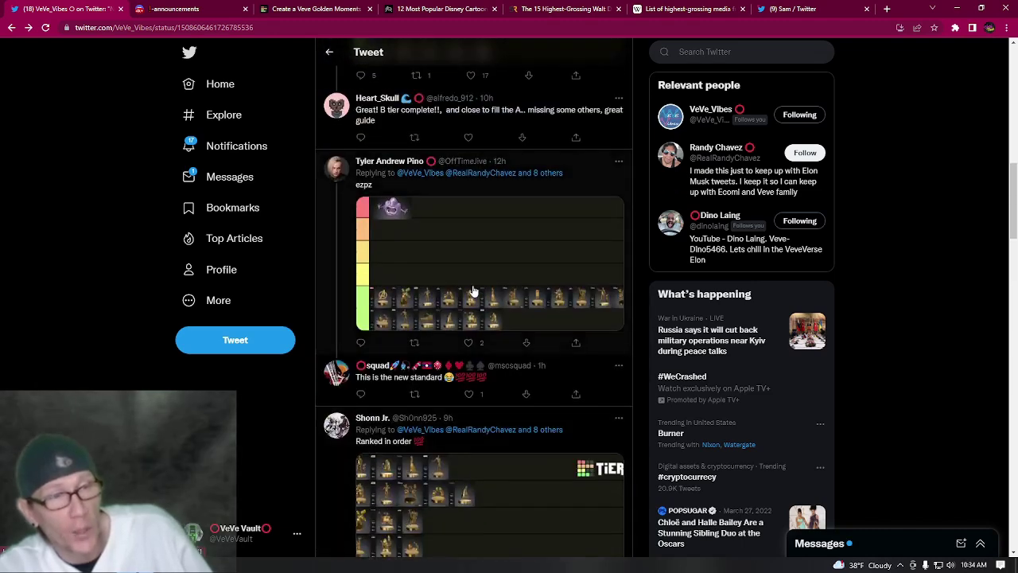
{"action": "scroll", "coordinate": [473, 291], "scroll_direction": "up", "scroll_amount": 15}
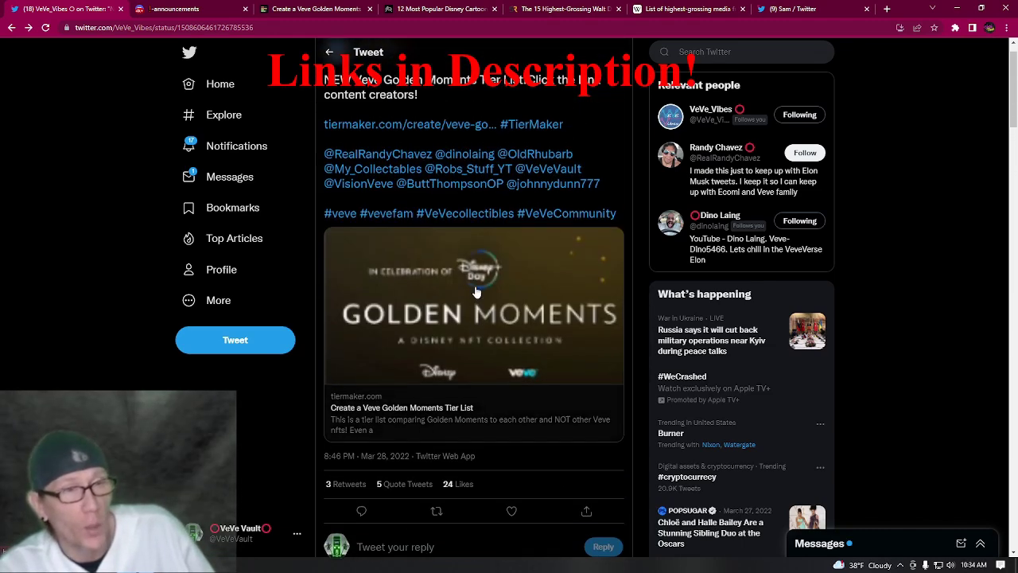
{"action": "scroll", "coordinate": [474, 291], "scroll_direction": "up", "scroll_amount": 1}
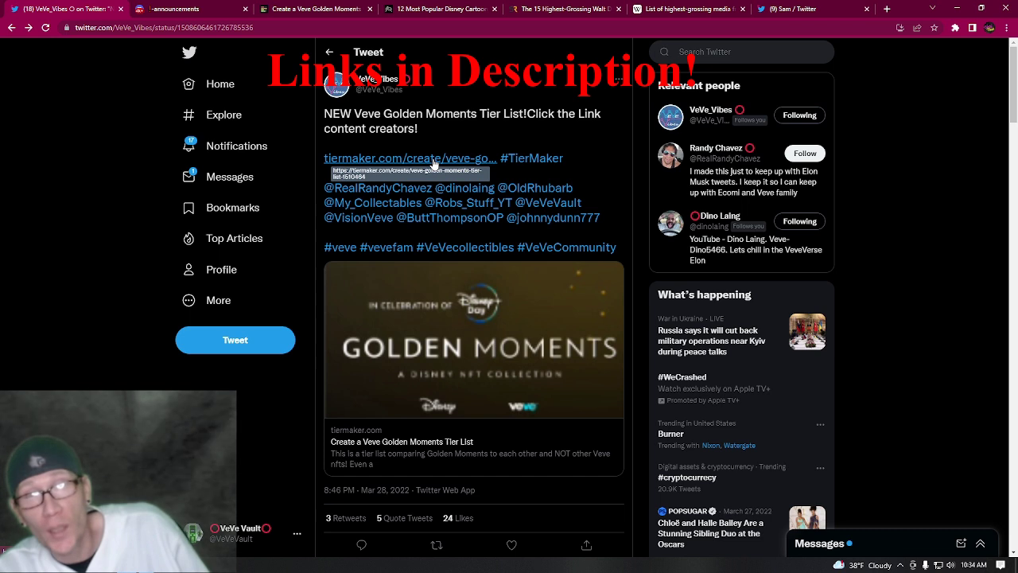